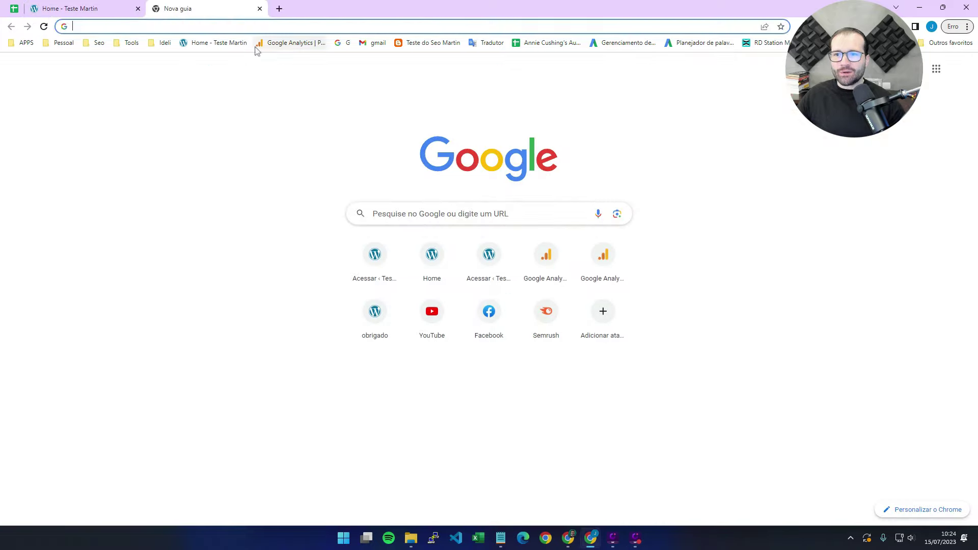
Step: Open Google Analytics and, in the account's administration area, start a new property named GA4_site_teste
click(285, 42)
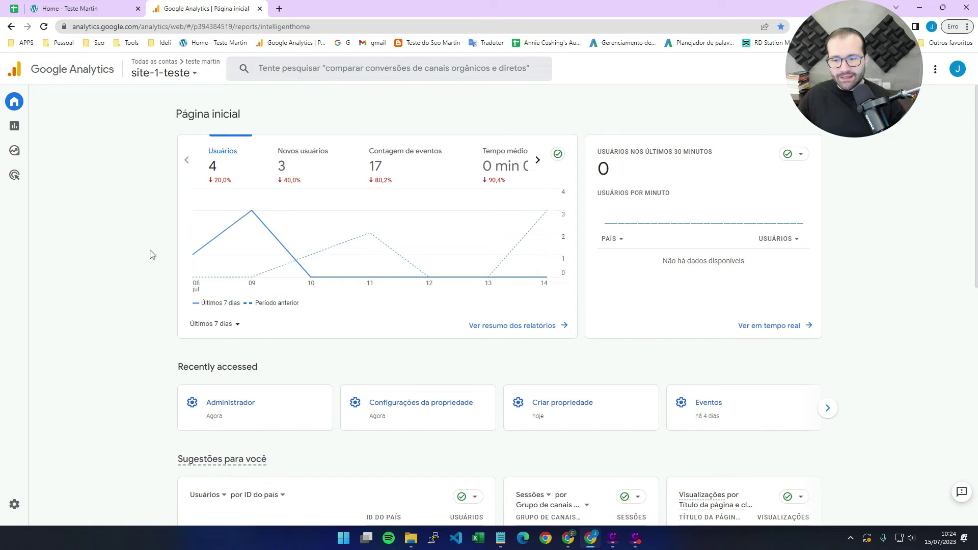
click(14, 505)
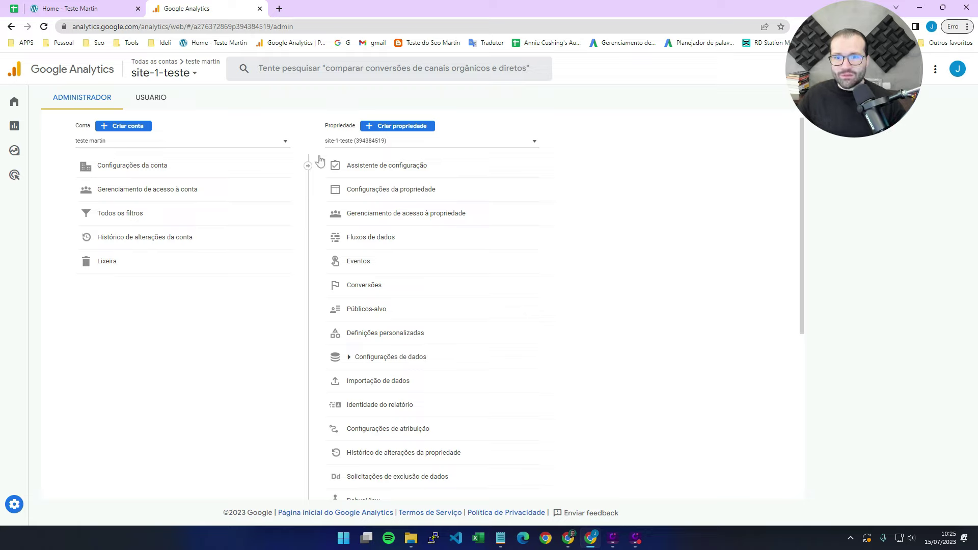
click(388, 128)
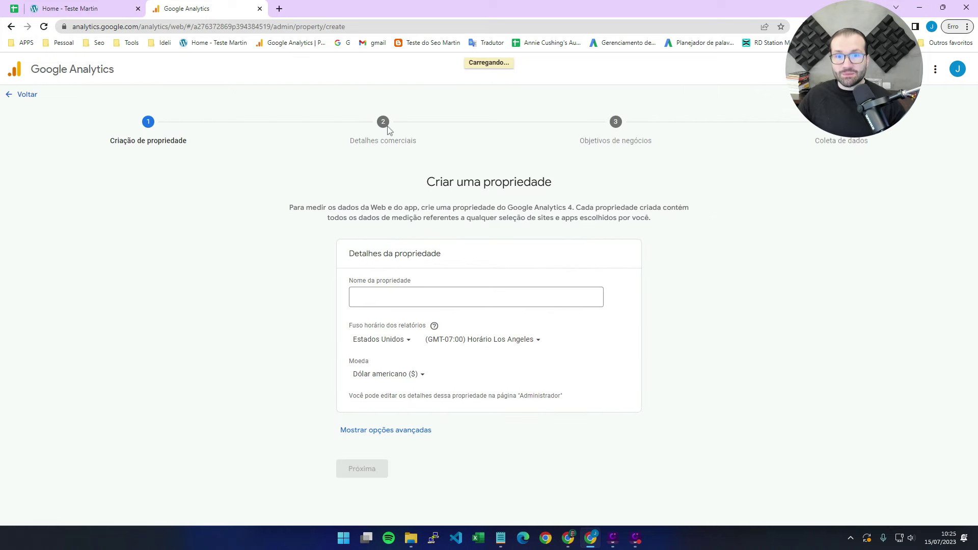
click(375, 299)
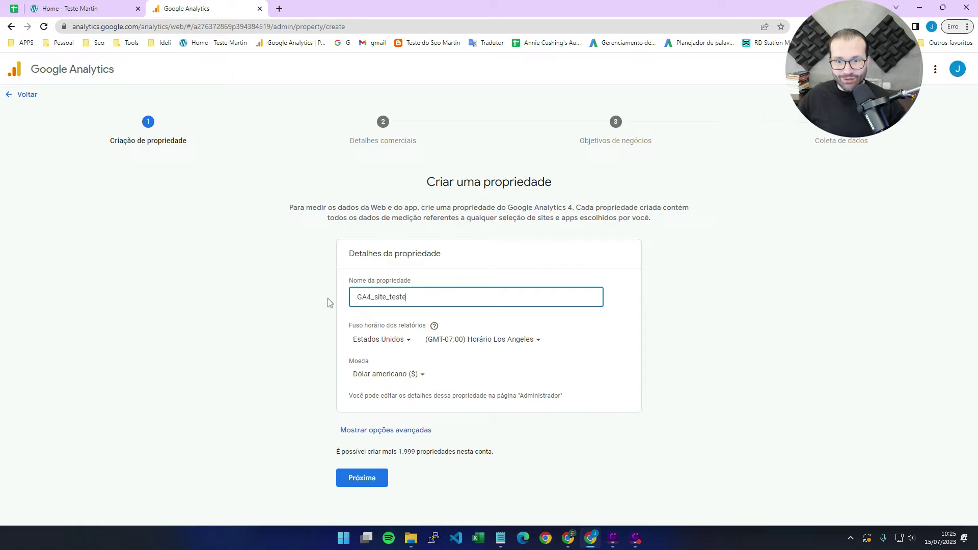
Step: Set the property's reporting country to Brasil and its time zone to (GMT-03:00) Horário São Paulo
click(393, 342)
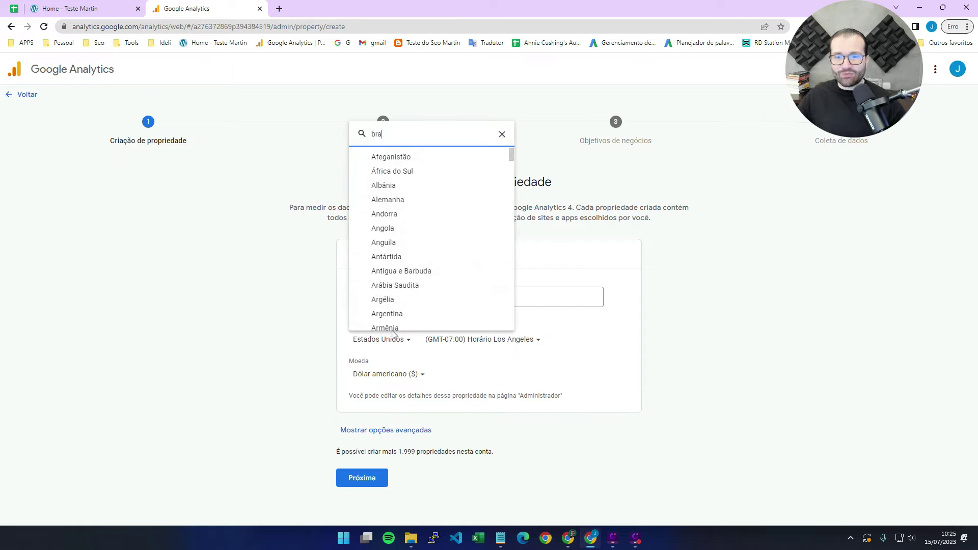
text(bra)
click(391, 307)
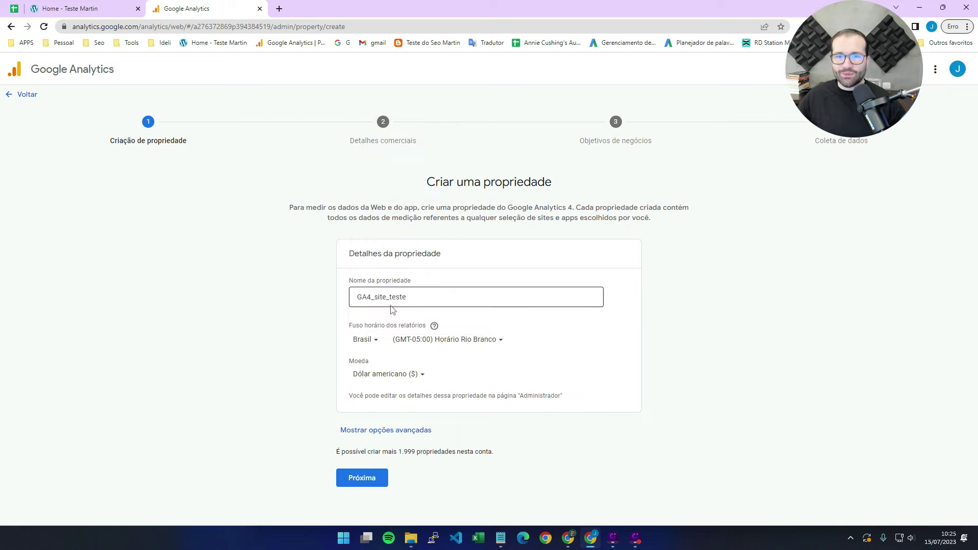
click(446, 339)
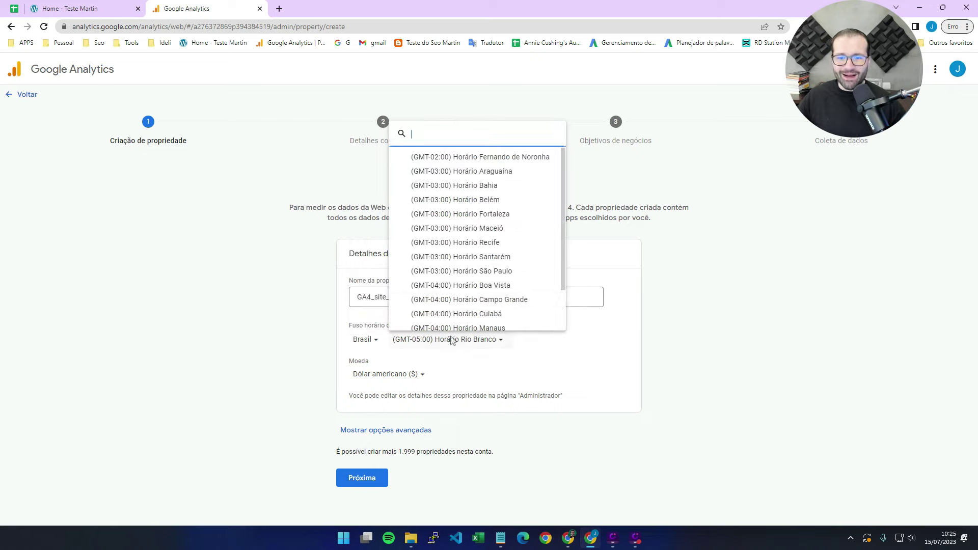
click(487, 271)
Step: Set the property's currency to Real brasileiro (R$) and continue to the business details
click(407, 374)
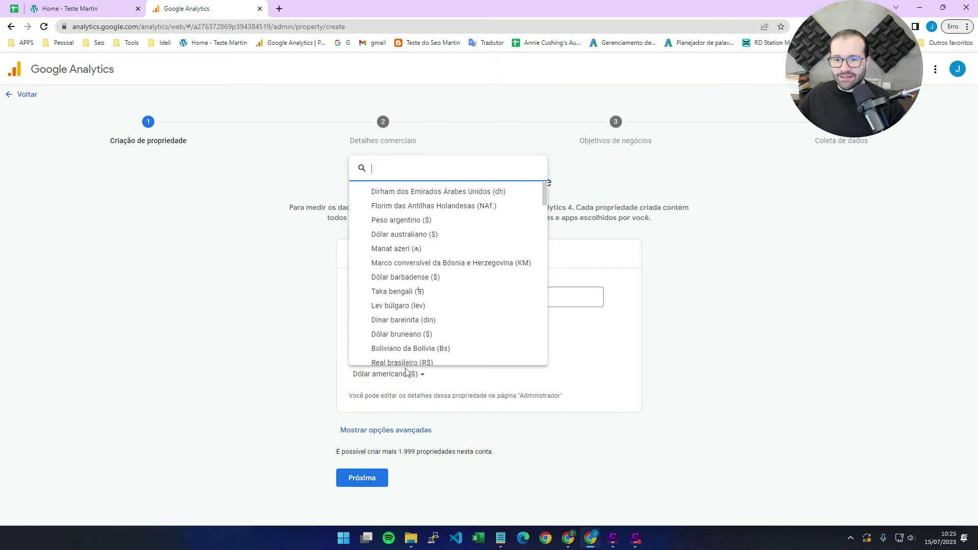
text(rea)
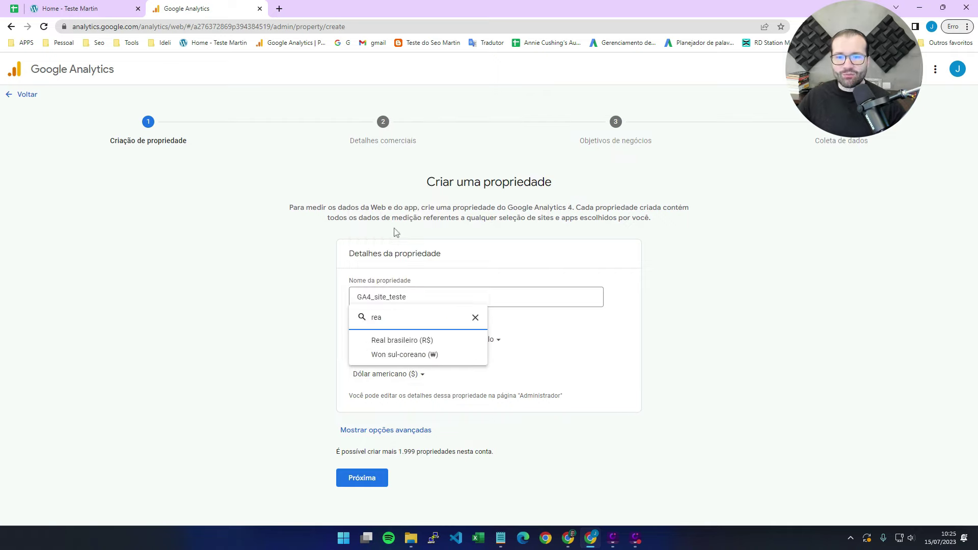
click(396, 338)
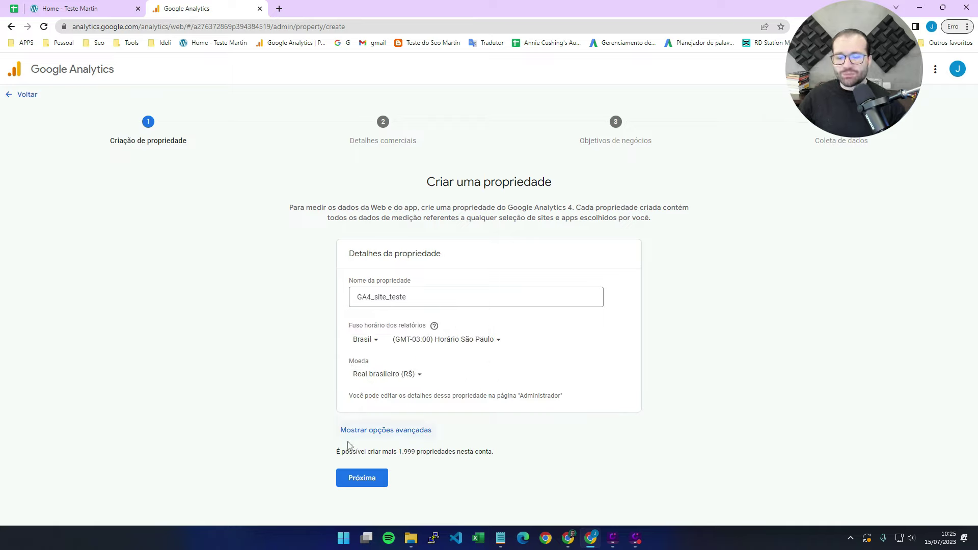
click(361, 481)
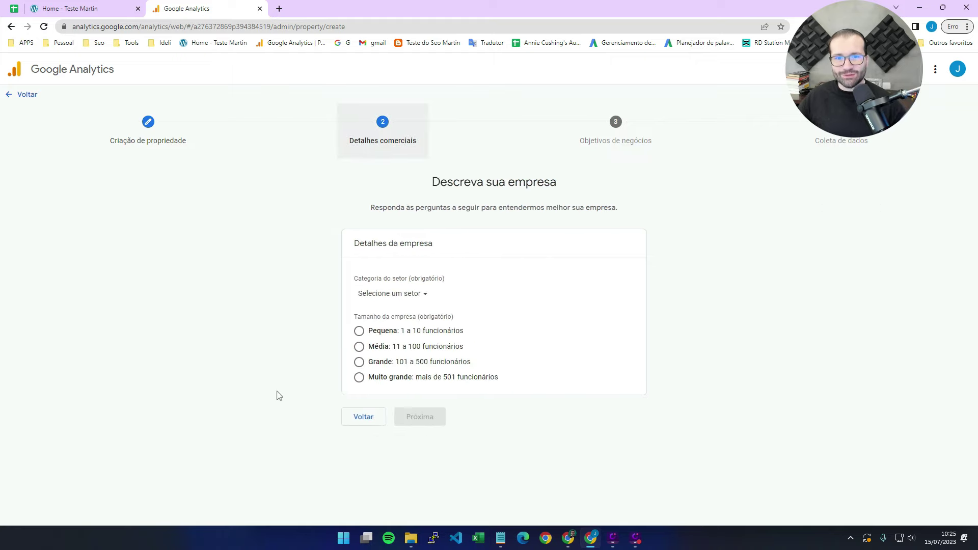
Step: Describe the business with industry category Outras atividades comerciais and size Pequena (1 a 10 funcionários), and proceed to the business objectives
click(400, 293)
scroll(413, 426, down, 5)
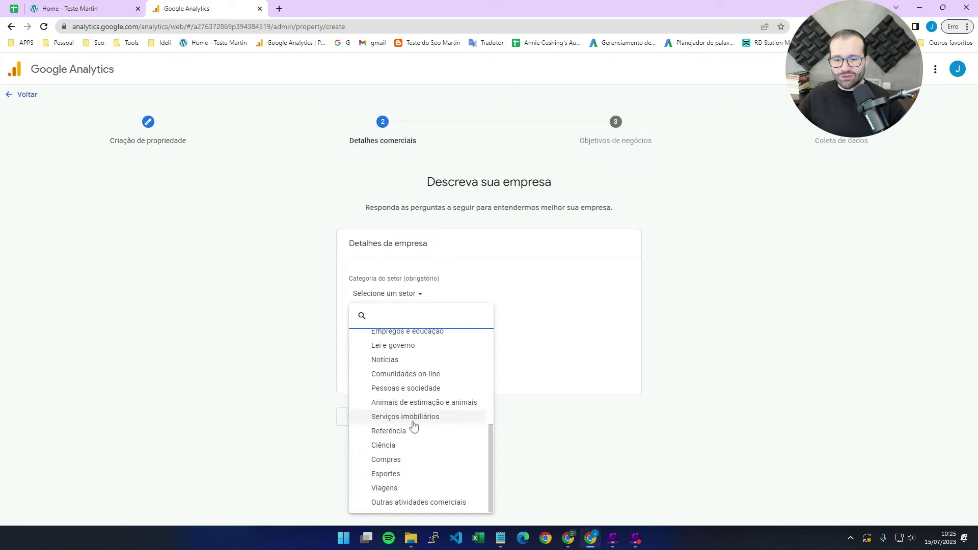
click(411, 500)
click(355, 330)
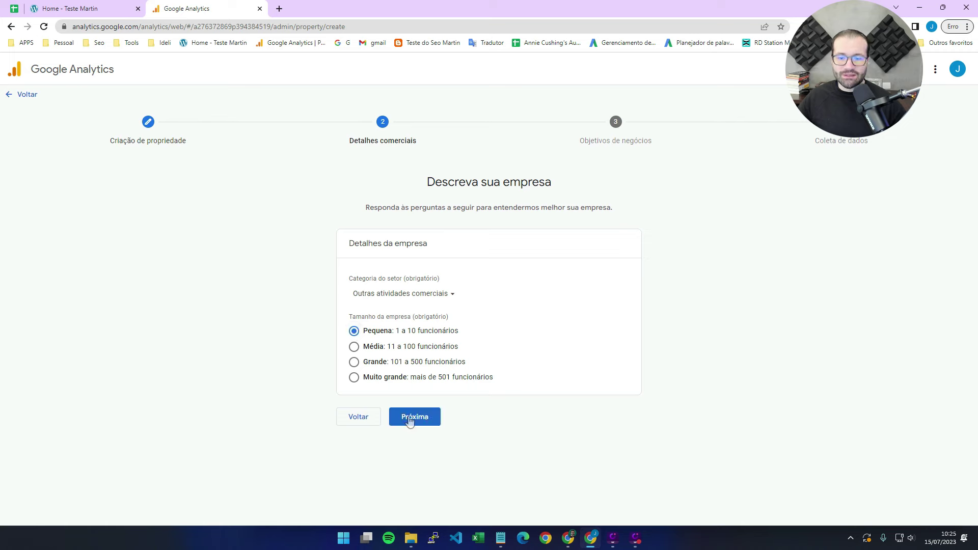
click(415, 417)
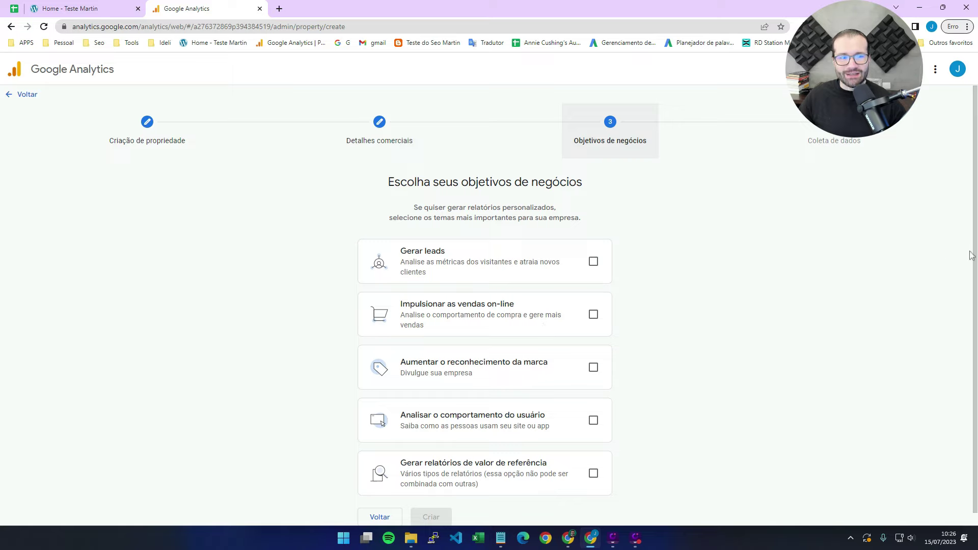
drag(974, 257, 974, 287)
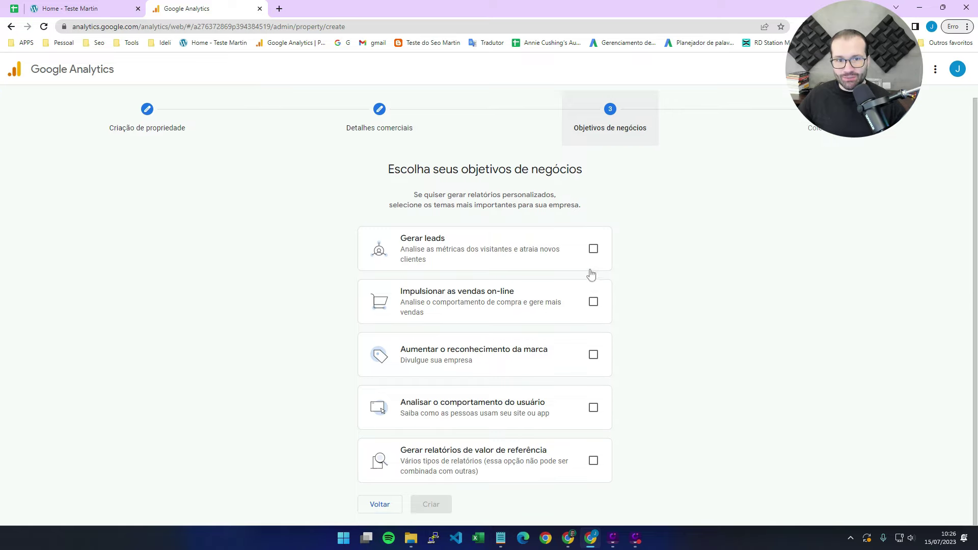
click(593, 253)
click(593, 302)
click(593, 355)
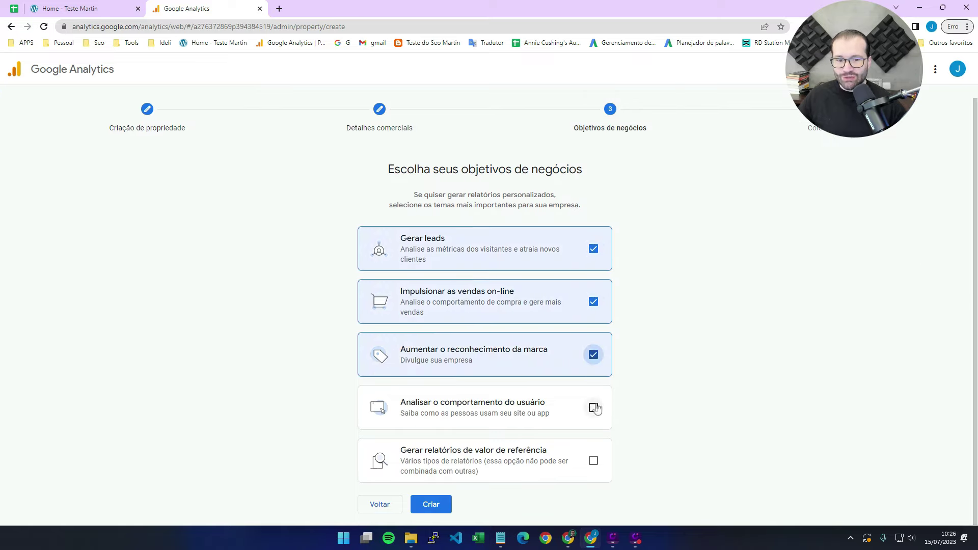
click(594, 407)
click(594, 461)
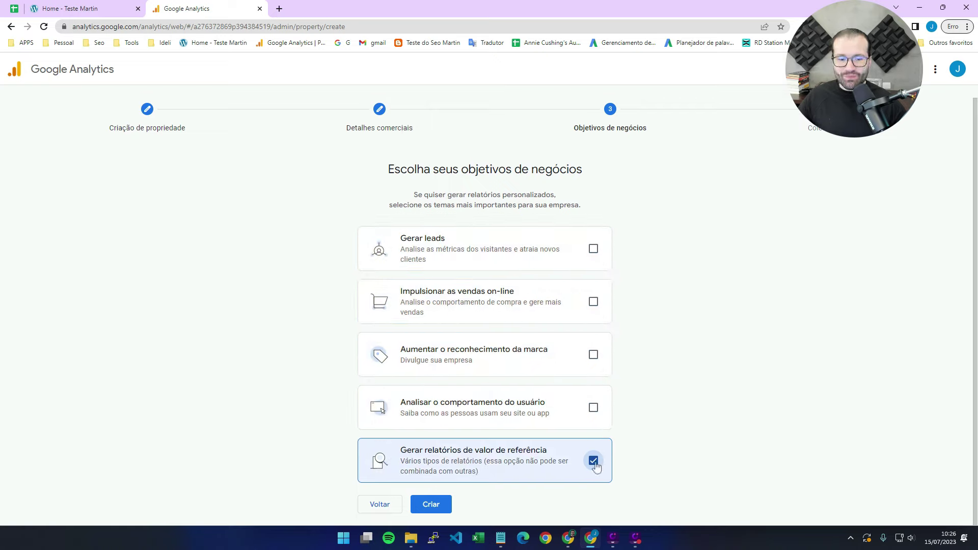
click(594, 461)
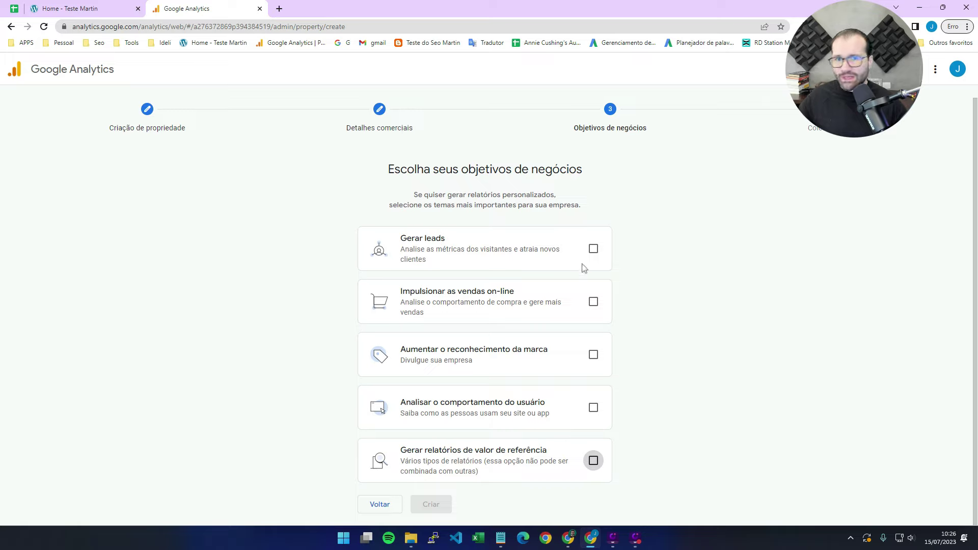
Step: Create the property with the objectives Gerar leads, Aumentar o reconhecimento da marca and Analisar o comportamento do usuário
click(593, 248)
click(594, 355)
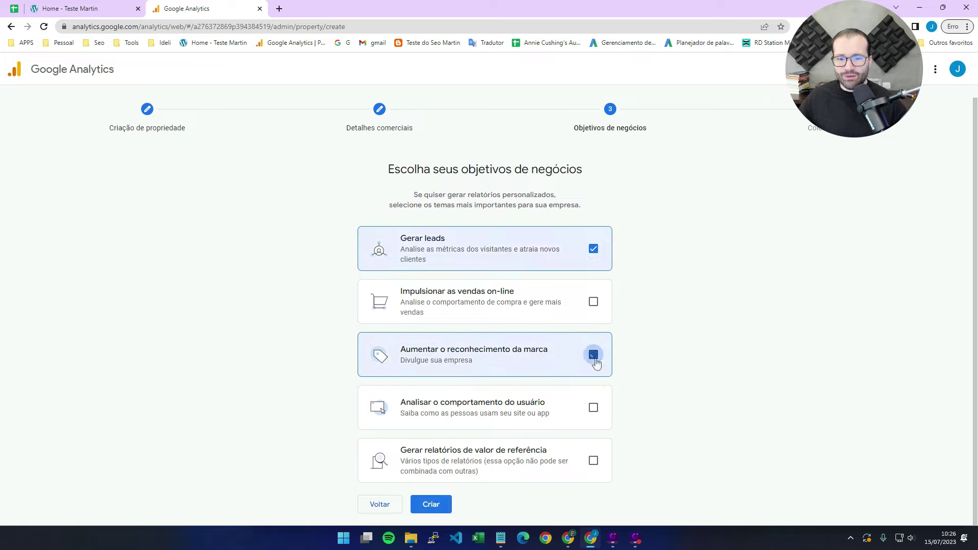
click(593, 408)
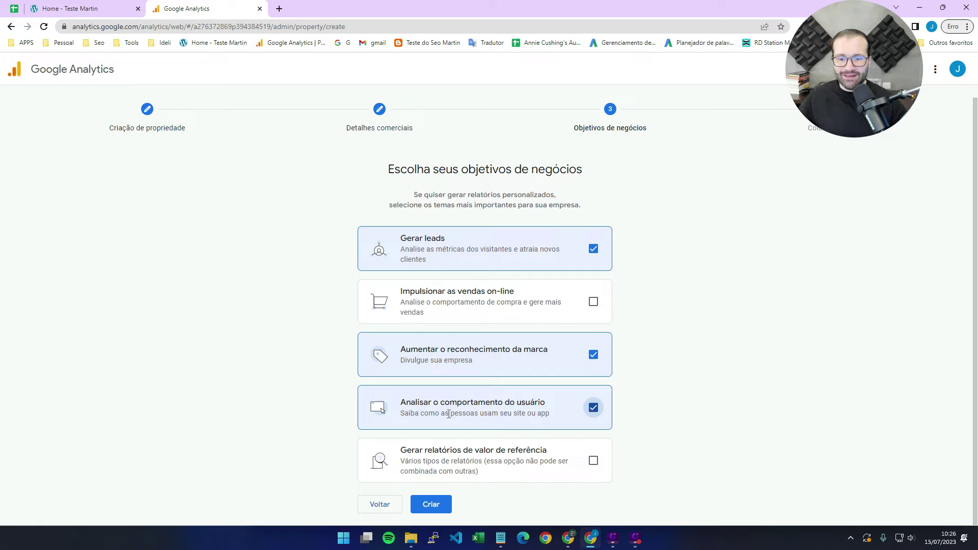
click(431, 504)
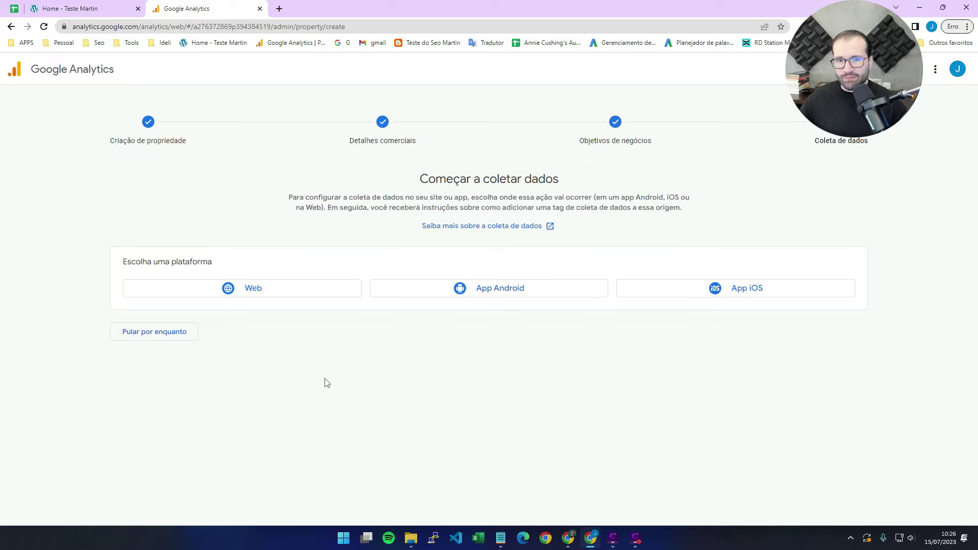
click(261, 299)
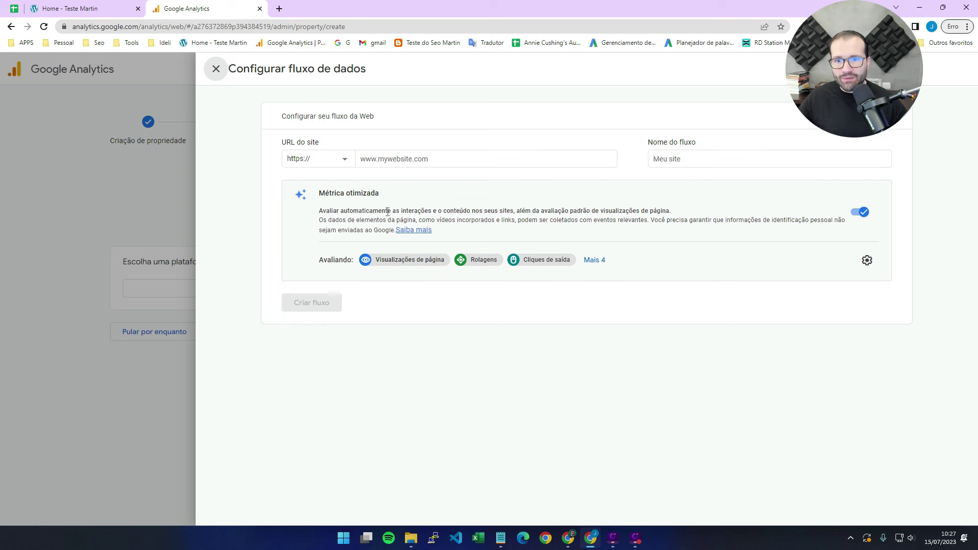
click(391, 162)
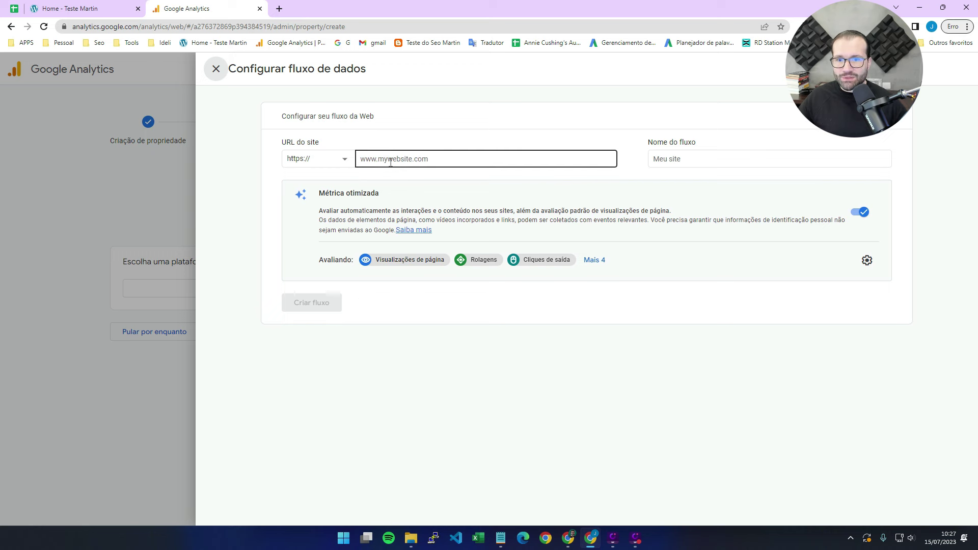
click(57, 7)
click(193, 27)
key(ctrl+c)
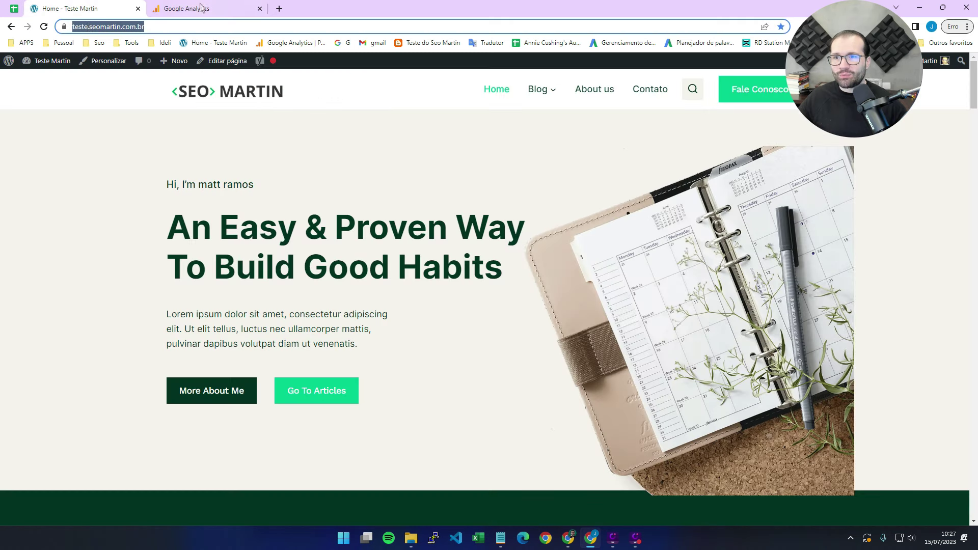
click(201, 7)
key(ctrl+v)
drag(383, 159, 309, 160)
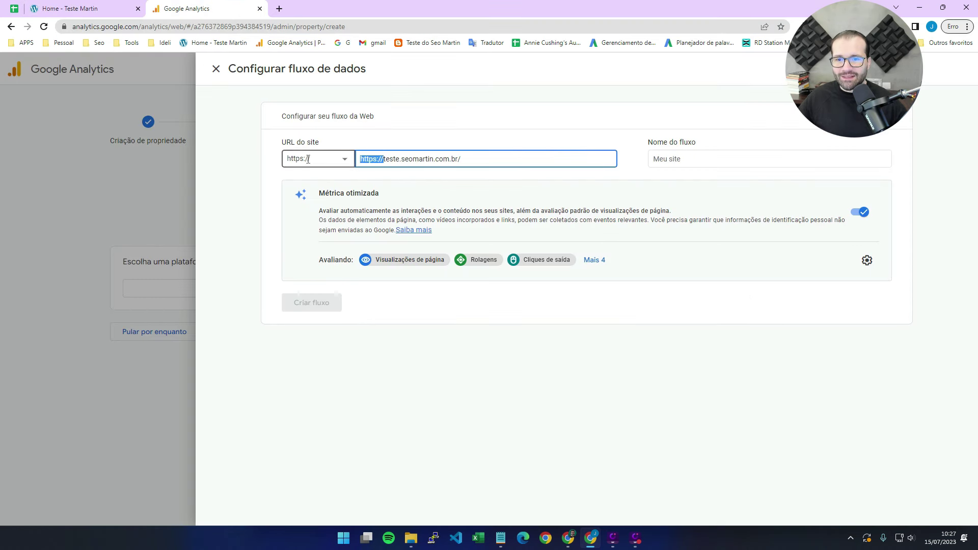
key(BackSpace)
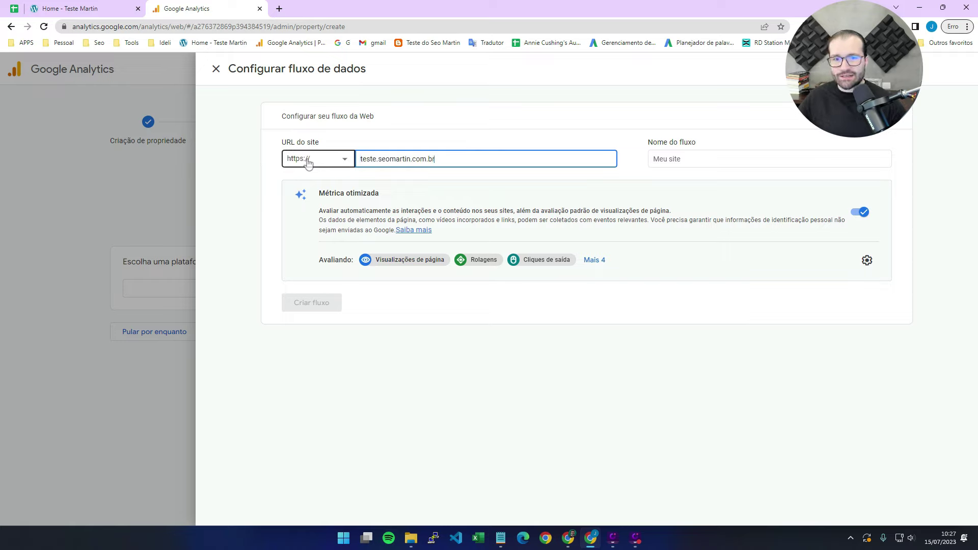
click(307, 162)
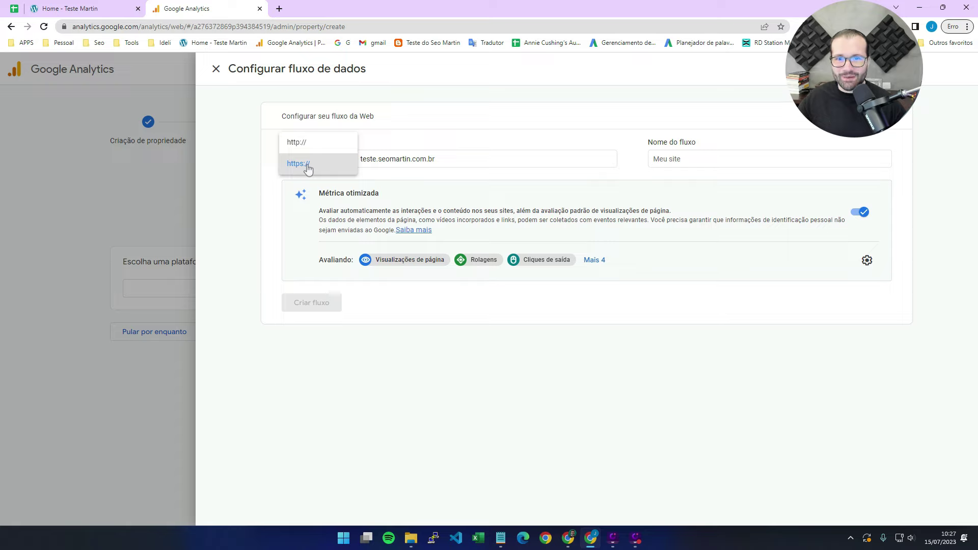
click(307, 164)
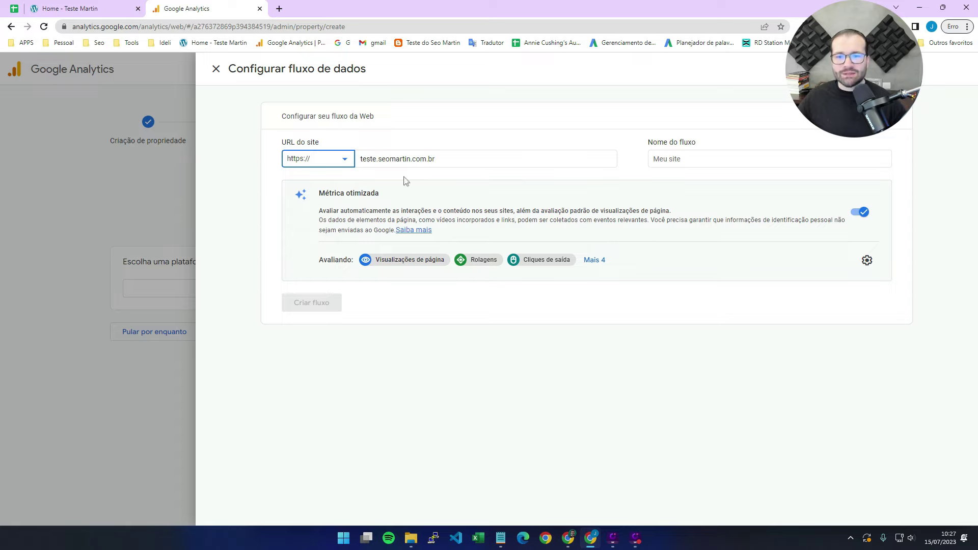
Step: Name the web stream site_teste and review its enhanced measurement (Métrica otimizada) event settings
click(706, 159)
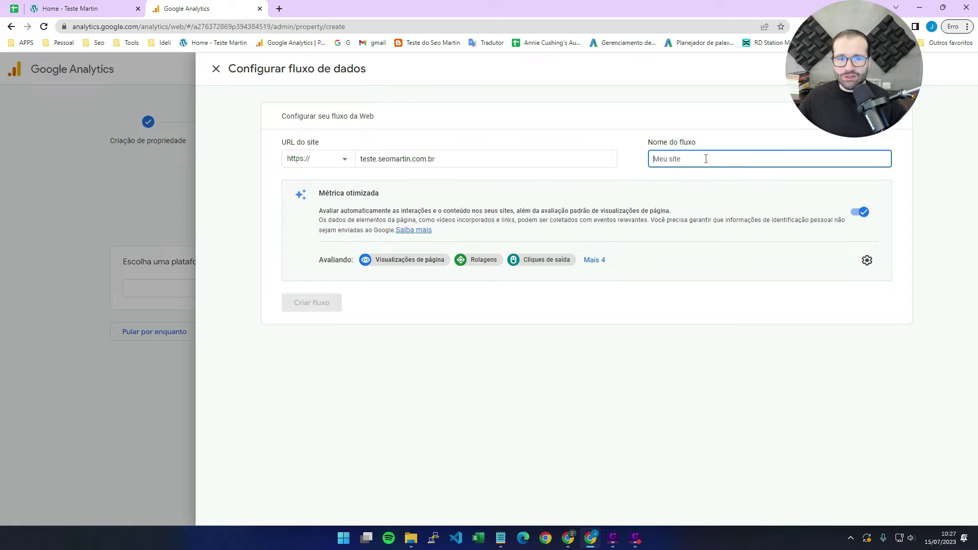
text(site_teste)
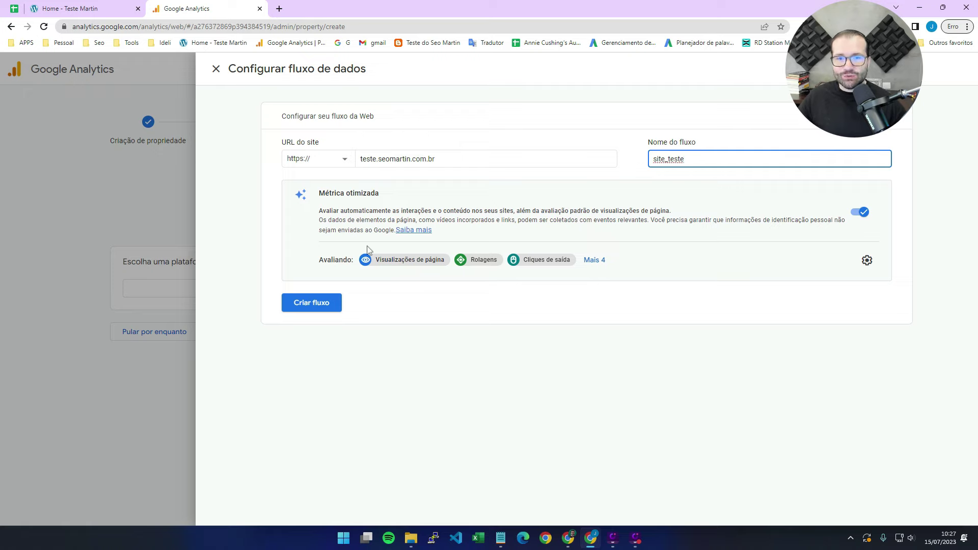
click(867, 260)
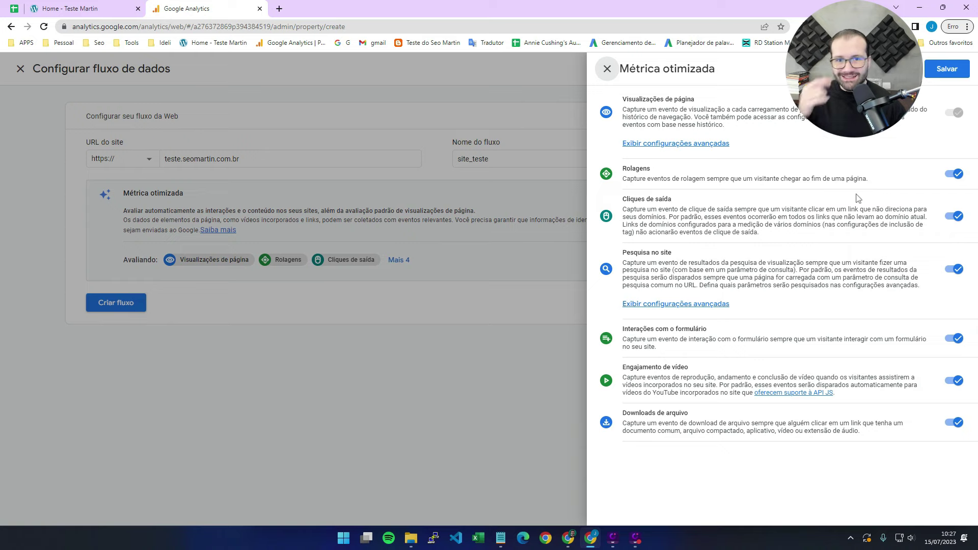
click(606, 70)
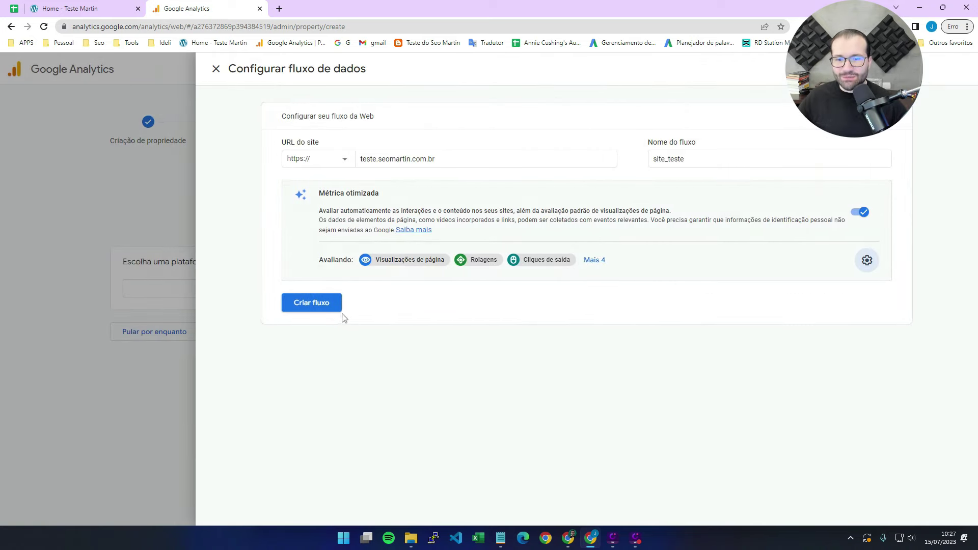
Step: Create the web data stream and copy its measurement ID, dismissing the tag installation instructions
click(327, 310)
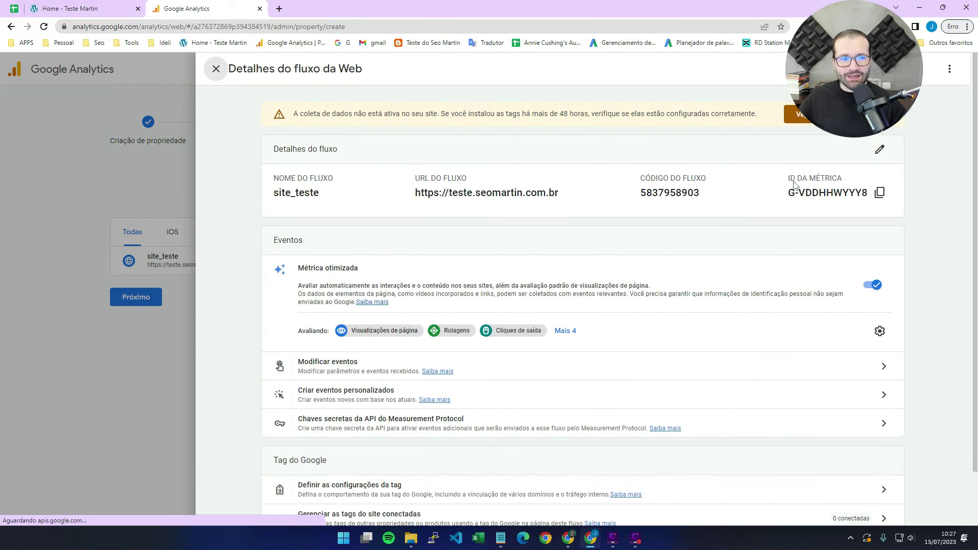
click(880, 193)
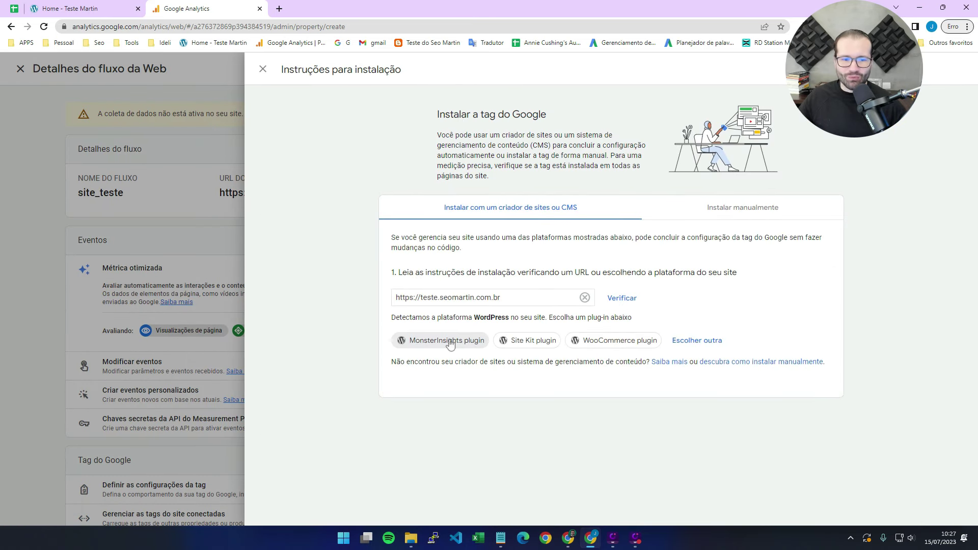
click(263, 69)
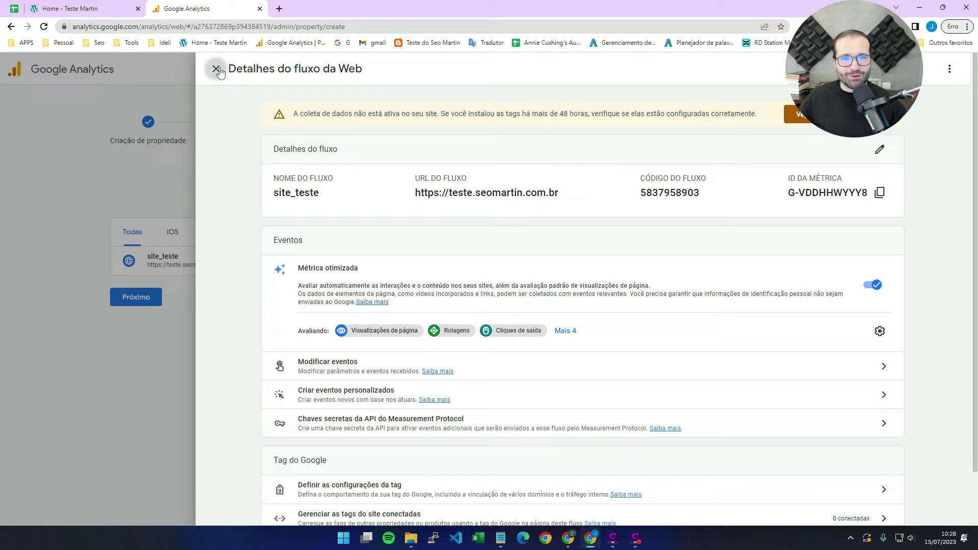
Step: Close the stream details, finish the property setup and go to the home page of GA4_site_teste
click(215, 69)
click(144, 305)
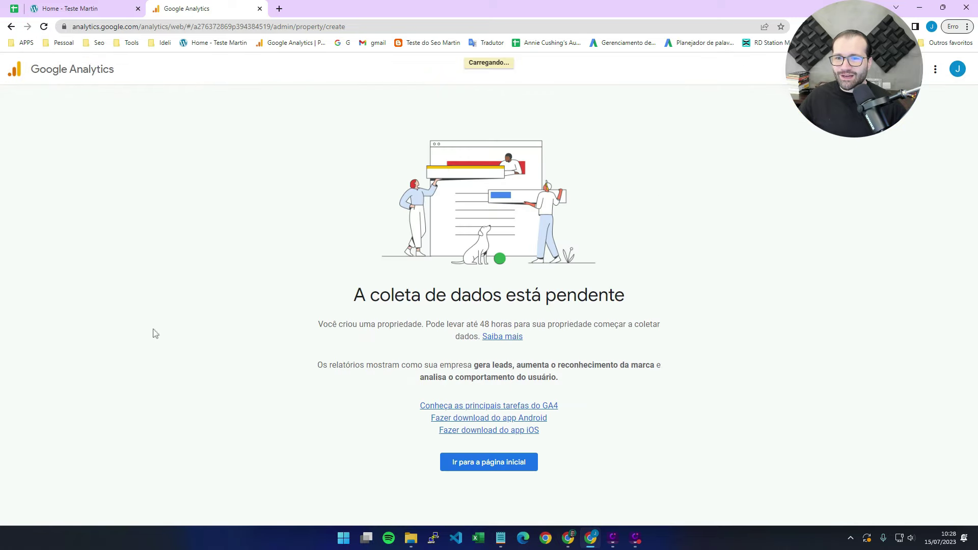
click(497, 468)
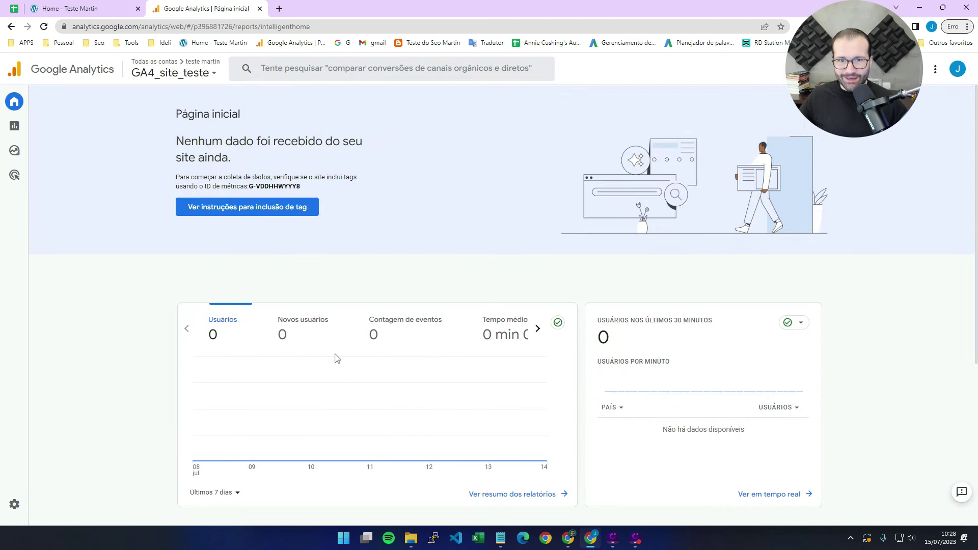
Step: Open the tag instructions of the site_teste data stream in the property's admin settings and copy the Google tag code for manual installation
click(15, 507)
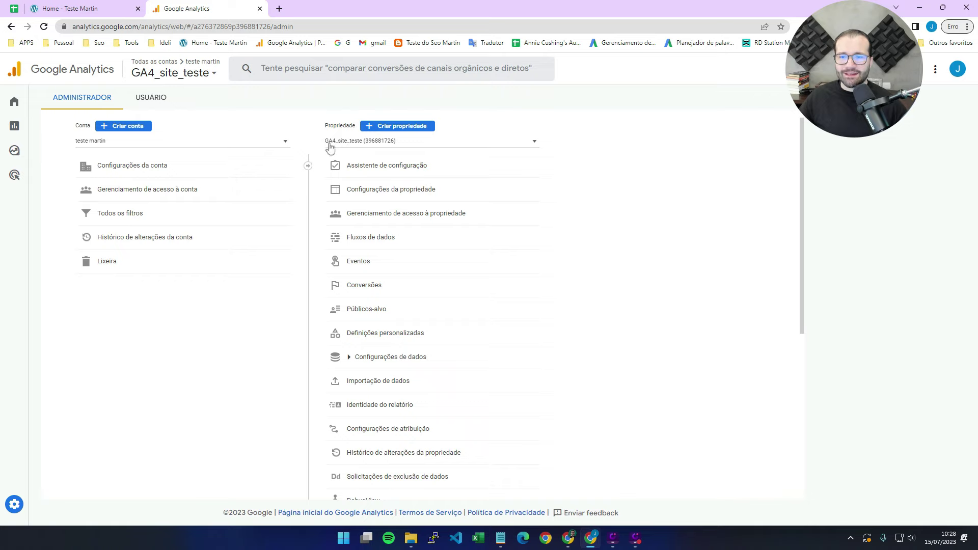
click(363, 240)
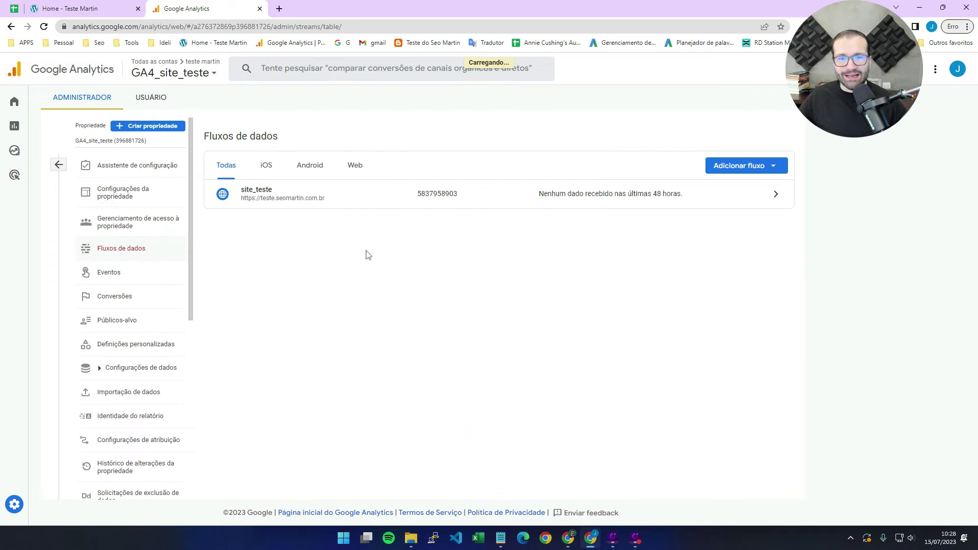
click(265, 201)
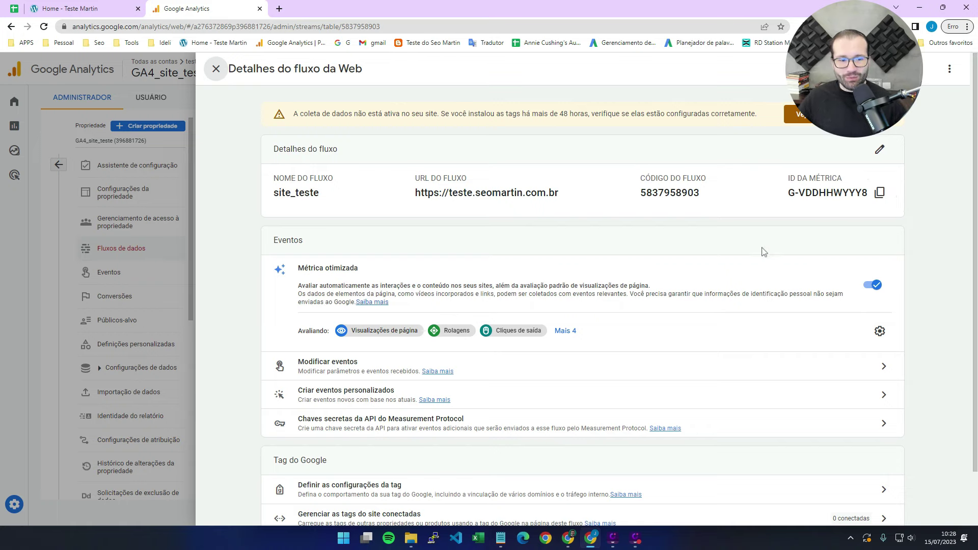
scroll(763, 254, down, 1)
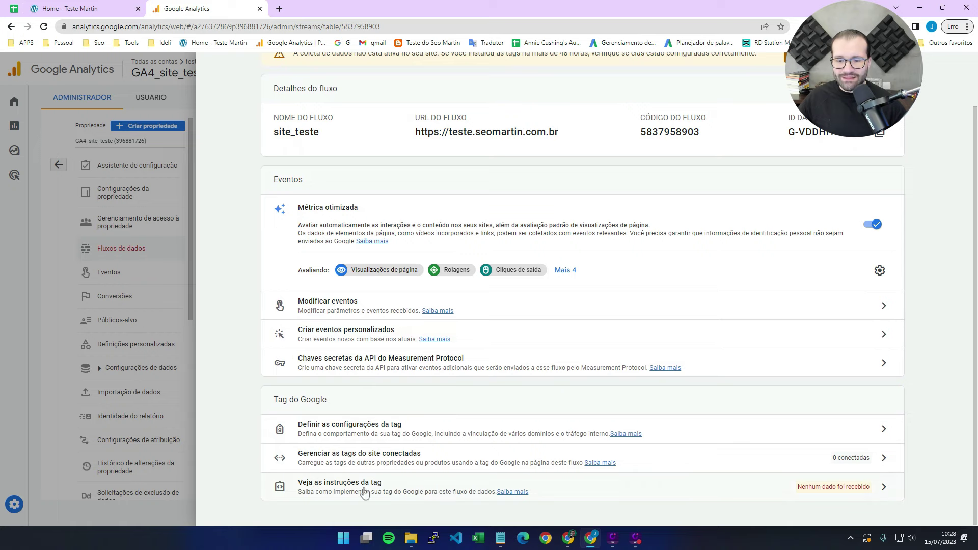
click(326, 492)
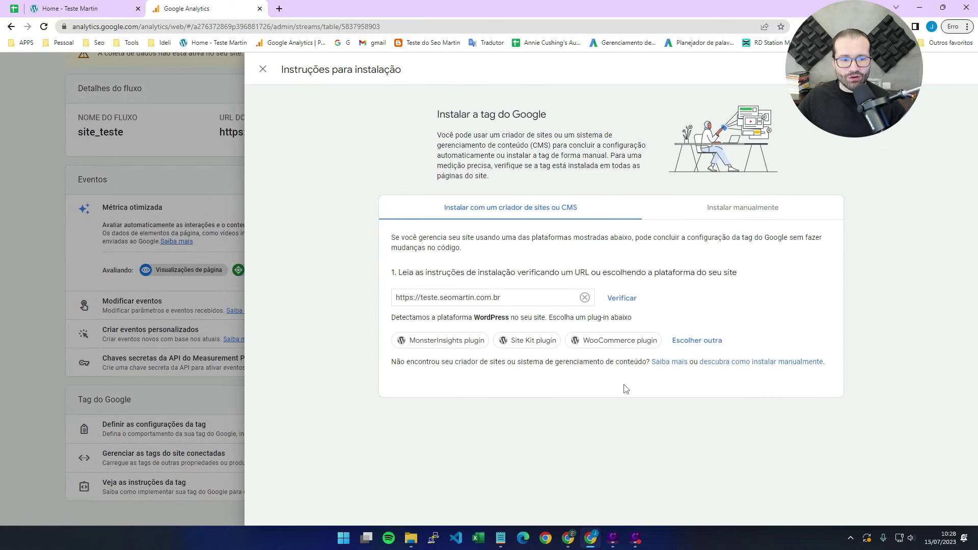
click(764, 363)
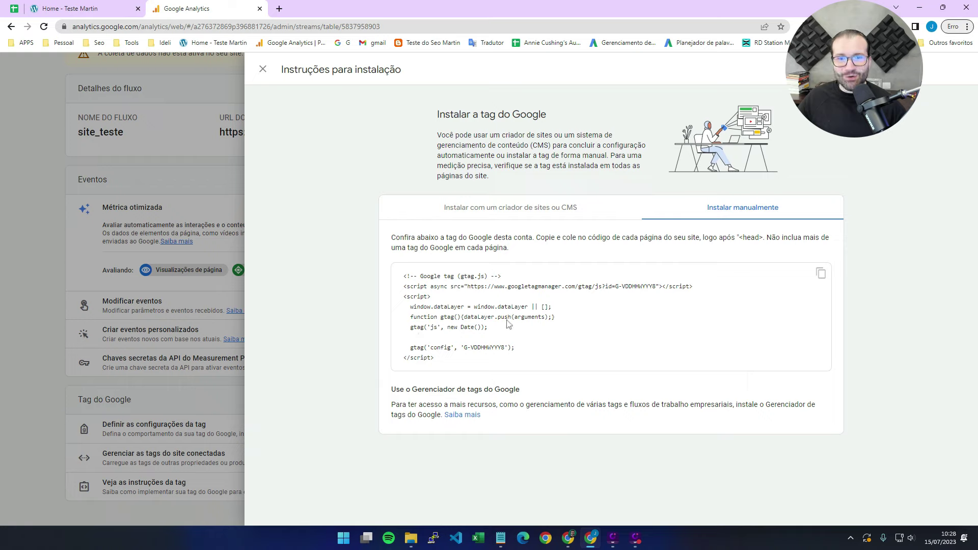
click(822, 276)
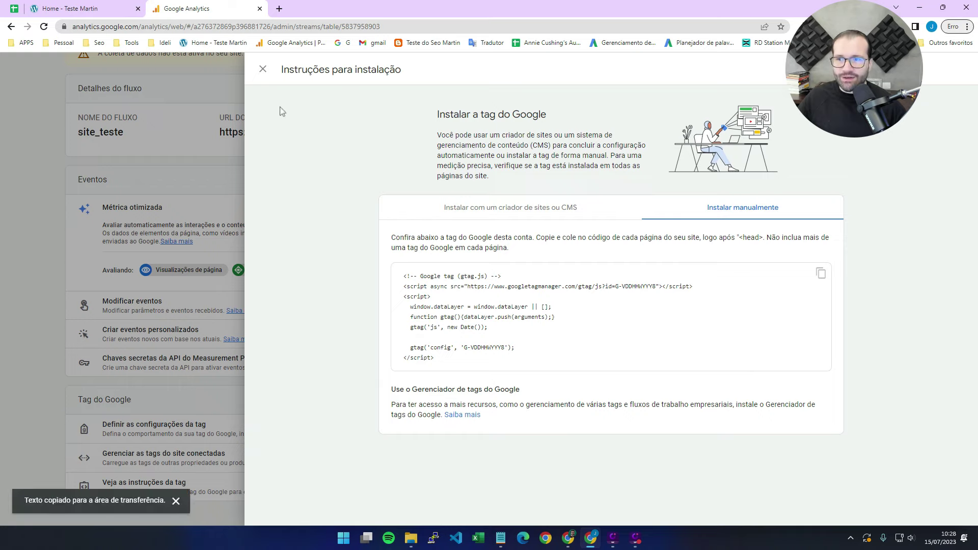
Step: Switch to the test site's WordPress dashboard, search new plugins for wpcode, and install and activate WPCode – Insert Headers and Footers
click(74, 6)
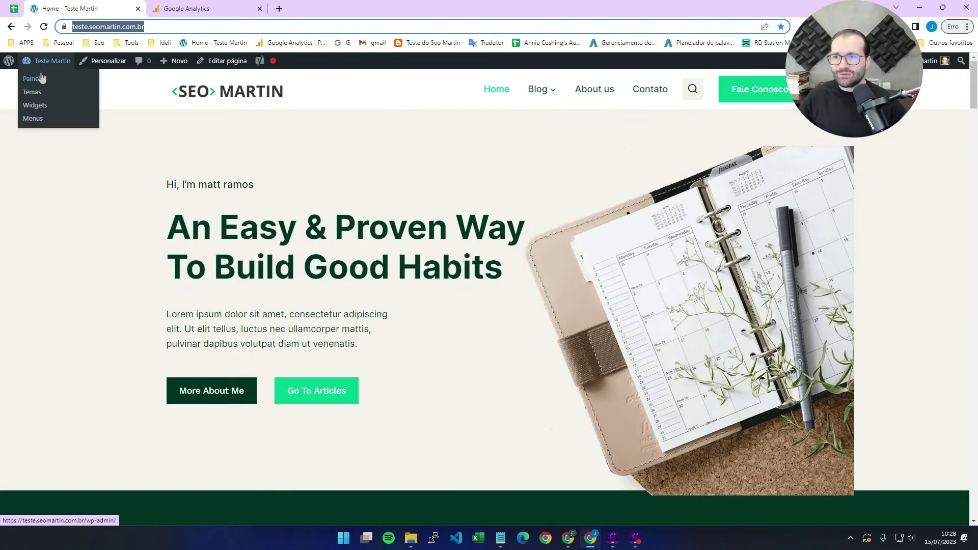
click(39, 80)
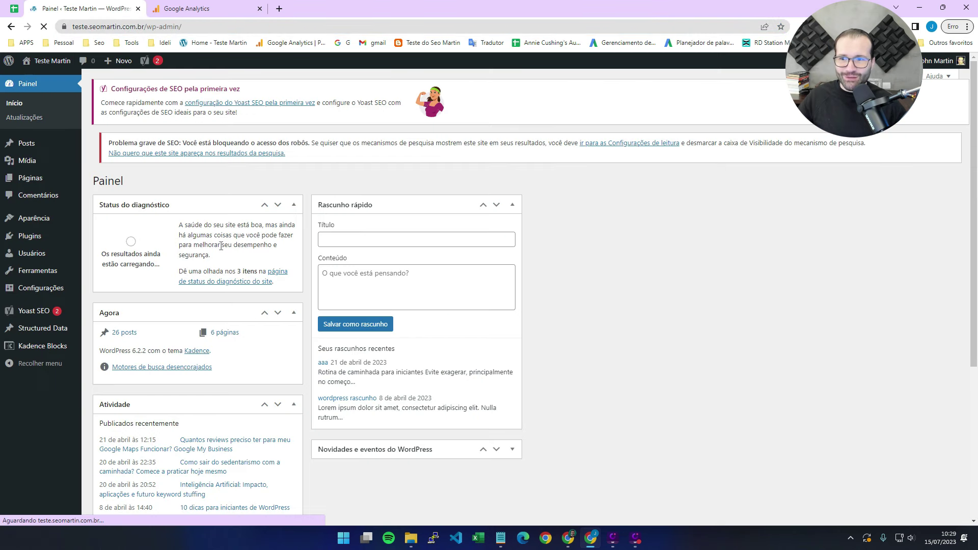
click(104, 252)
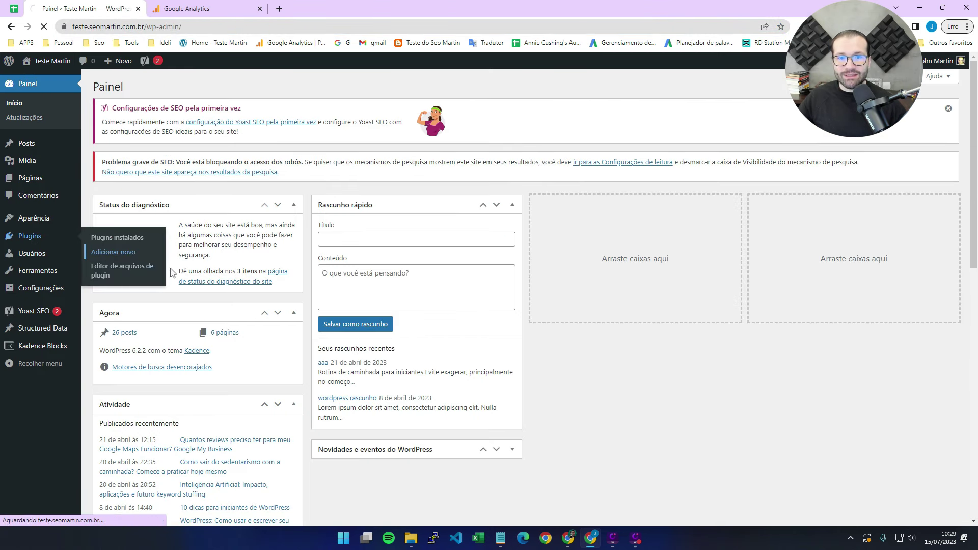
click(866, 115)
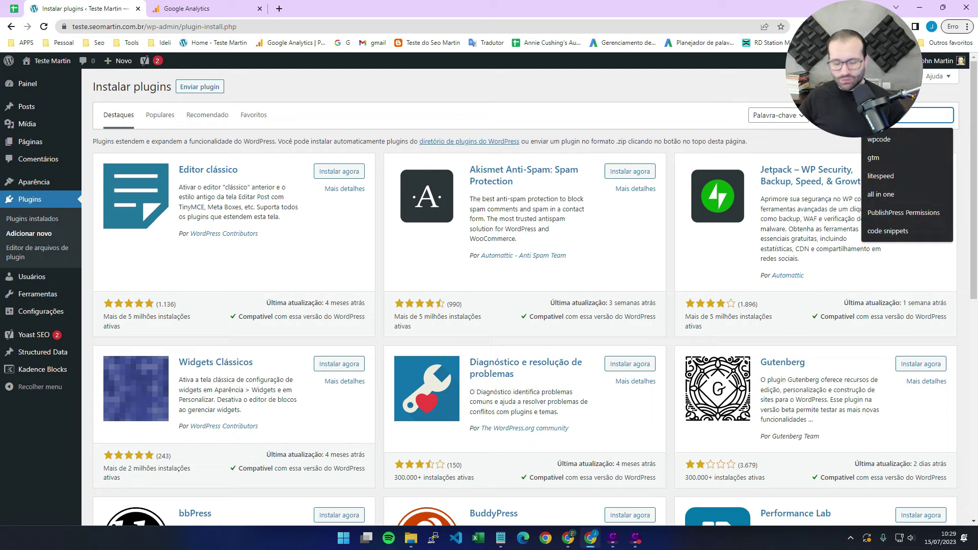
text(w)
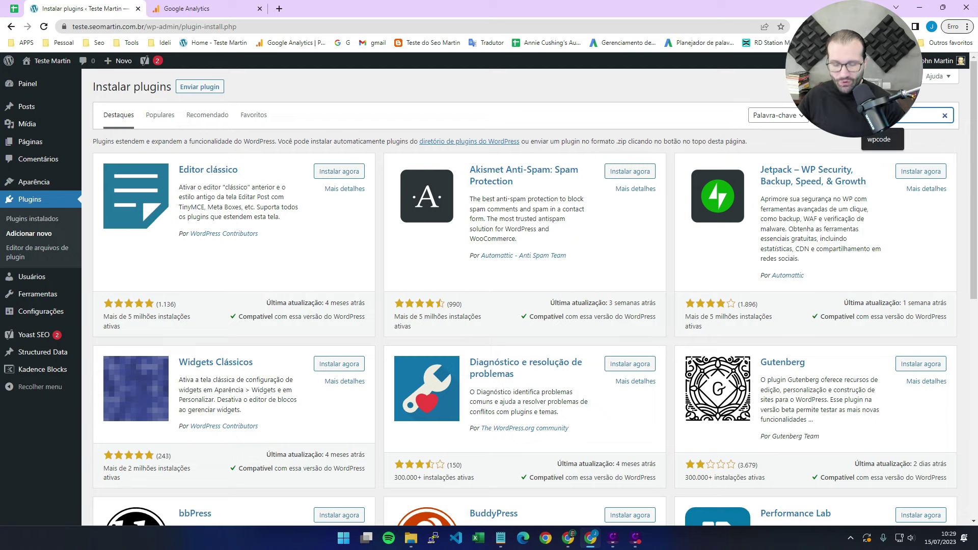
text(pcode)
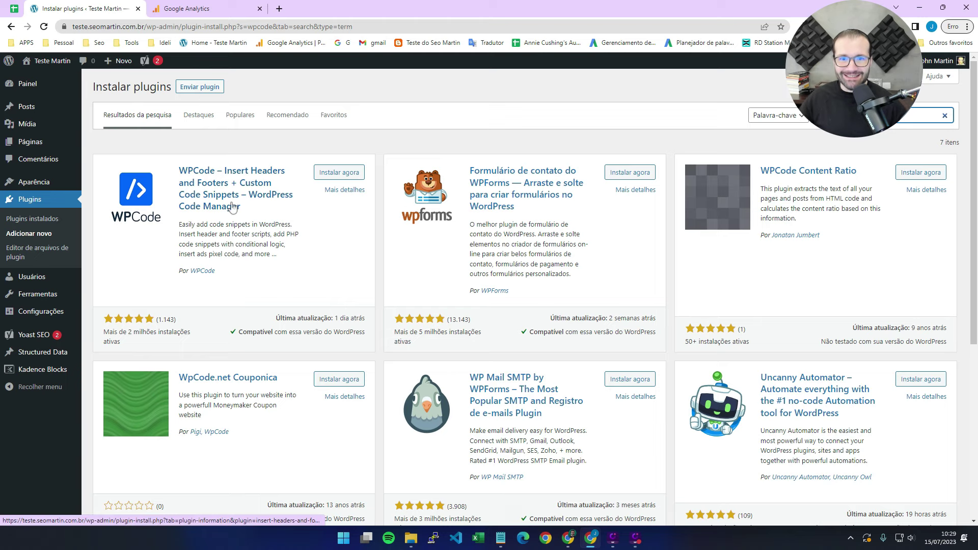
click(332, 175)
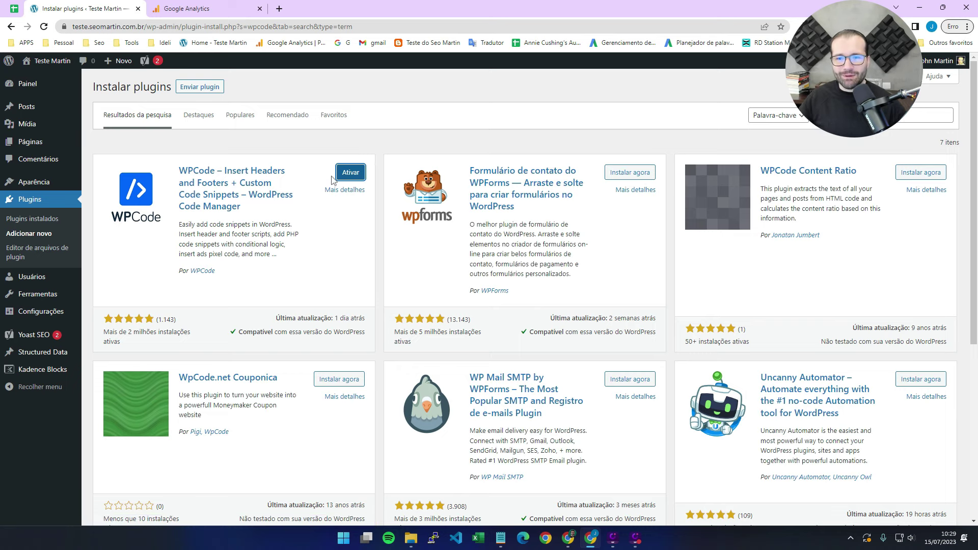
click(350, 174)
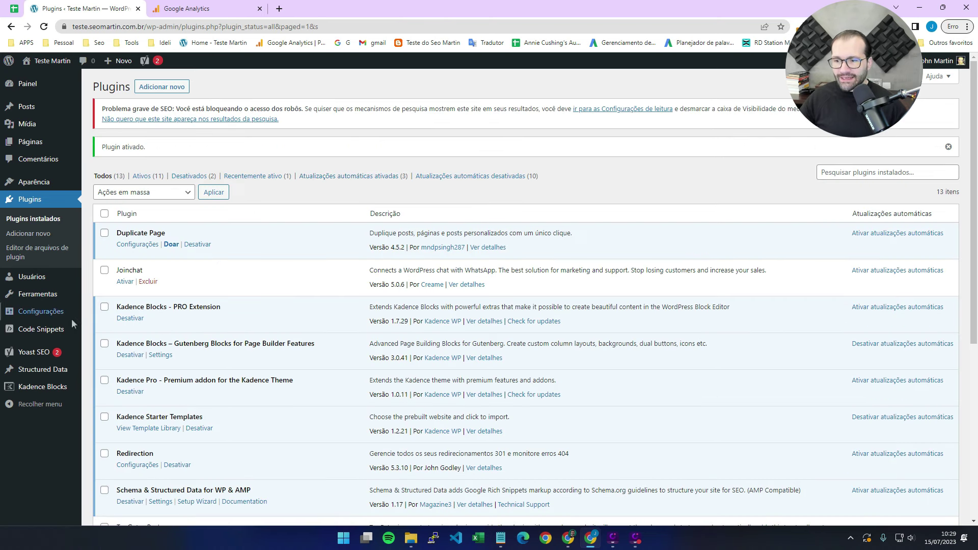
Step: Paste the copied Google tag into the Header section of WPCode's global Header & Footer code and save the changes
mouse_move(50, 335)
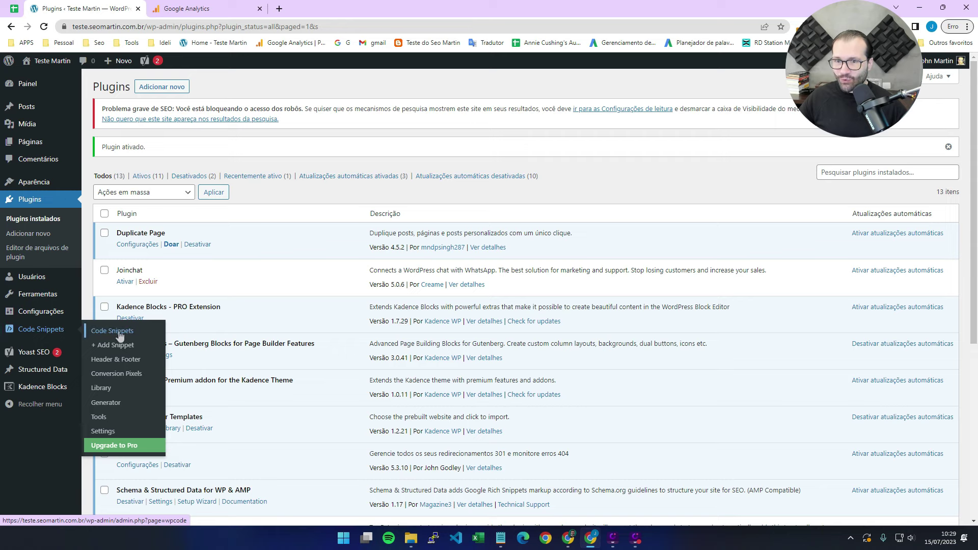
click(122, 365)
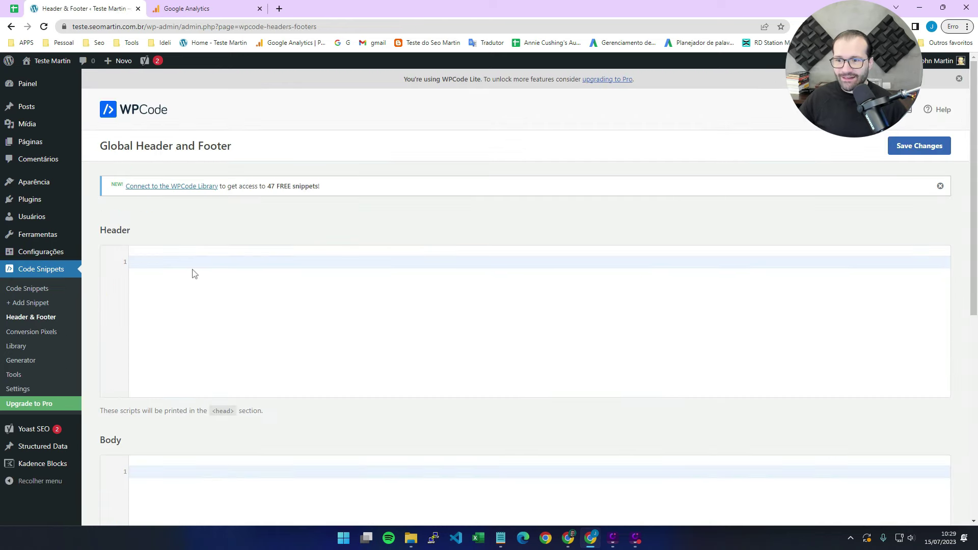
click(186, 263)
key(ctrl+v)
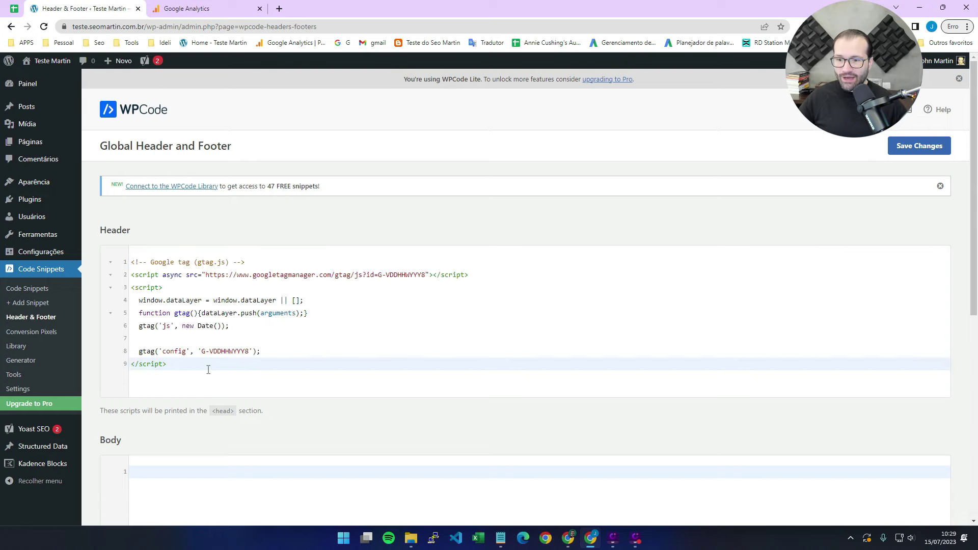
click(913, 150)
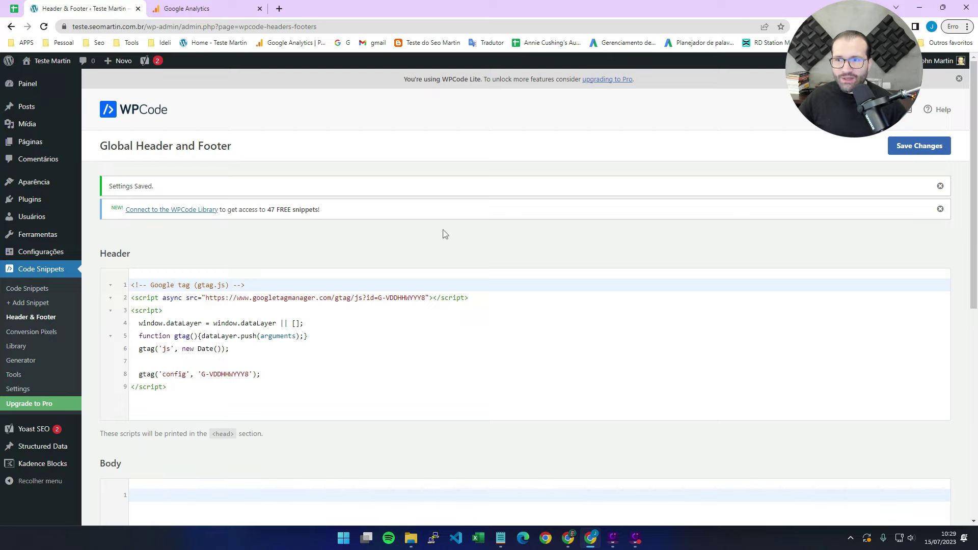
Step: Open the live test site in a new tab and go to its Contato page
mouse_move(47, 63)
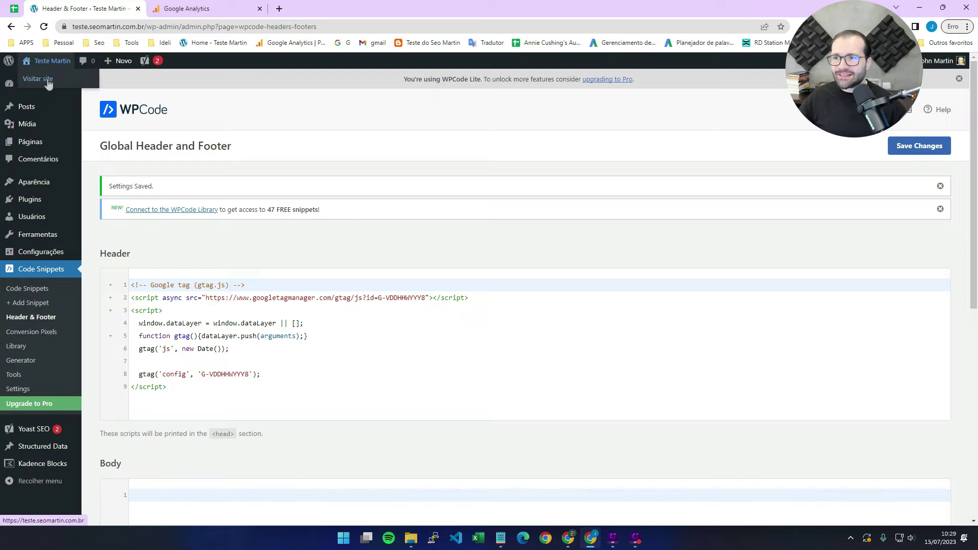
middle_click(48, 83)
click(185, 8)
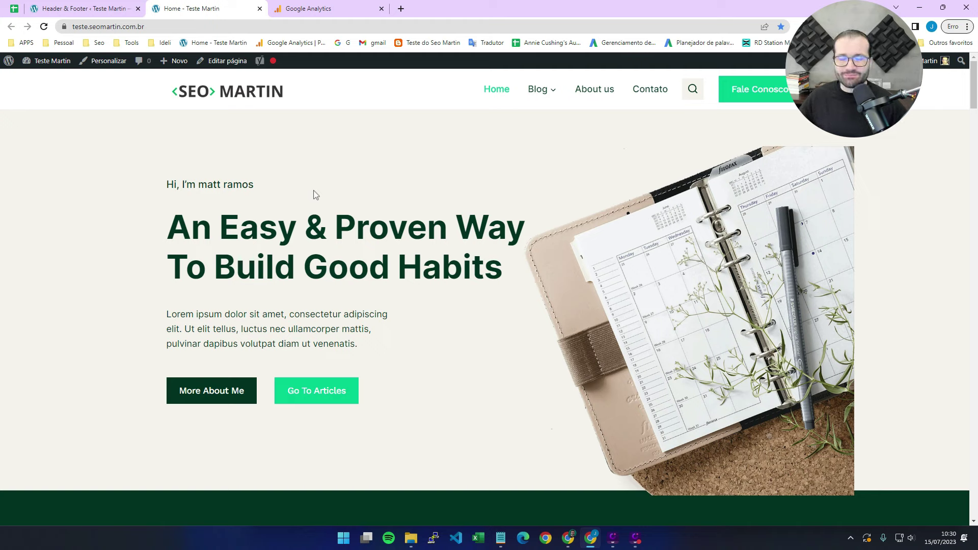
click(776, 96)
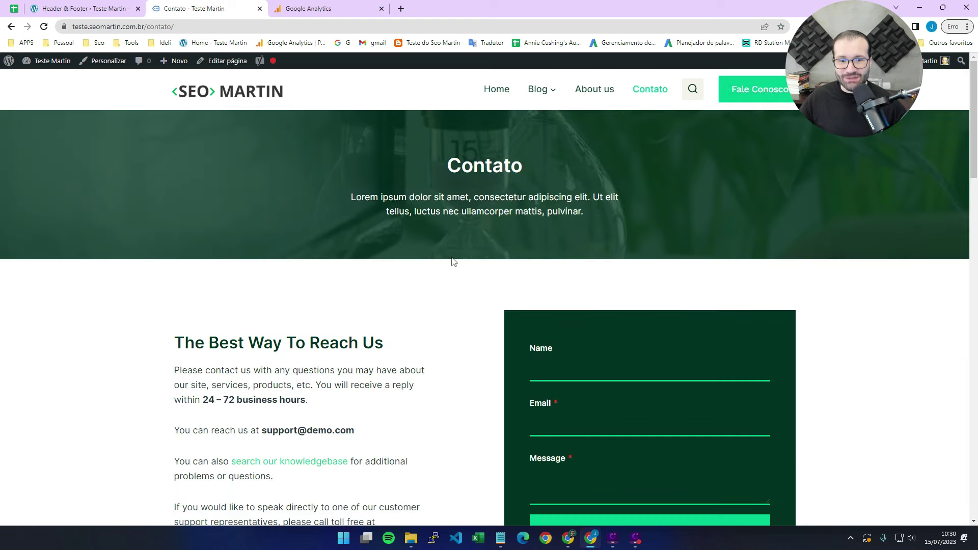
Step: Fill in the contact form's name, e-mail and the message aa, send it, and highlight /obrigado/ in the thank-you page's URL
scroll(625, 300, down, 3)
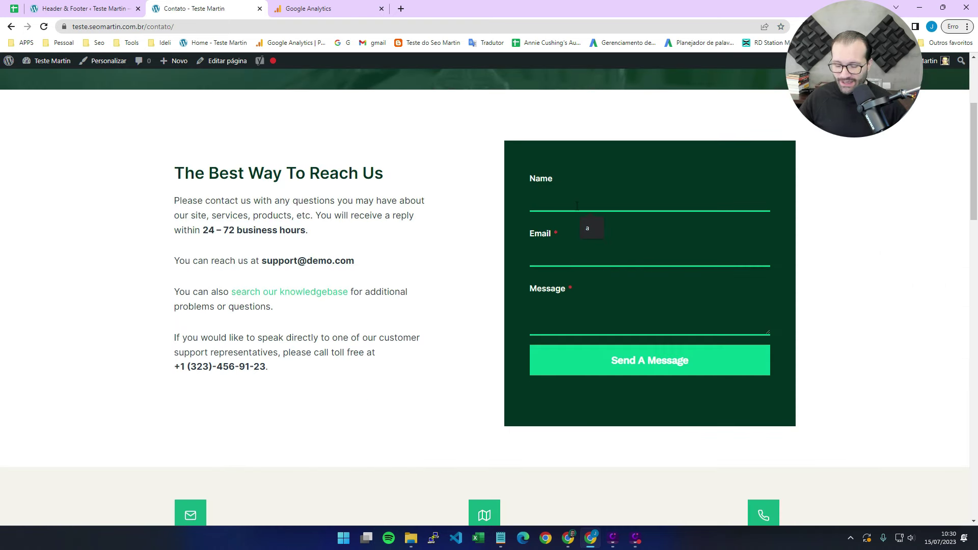
click(564, 253)
text(a)
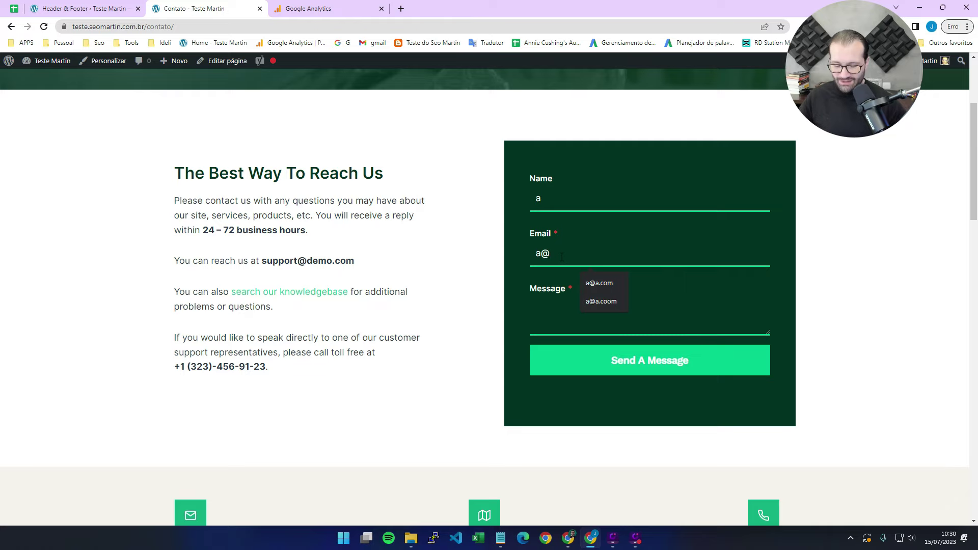
text(@a.com)
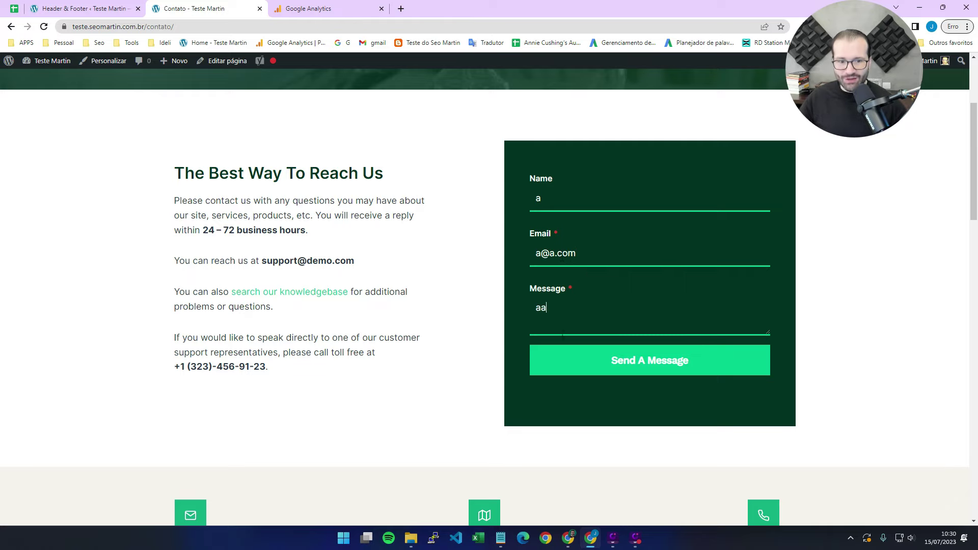
click(595, 371)
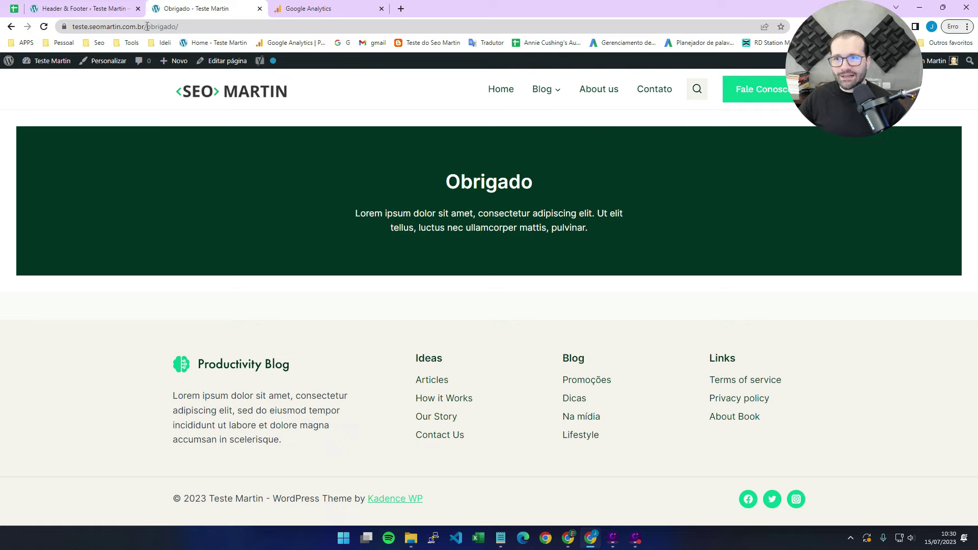
drag(147, 27, 189, 31)
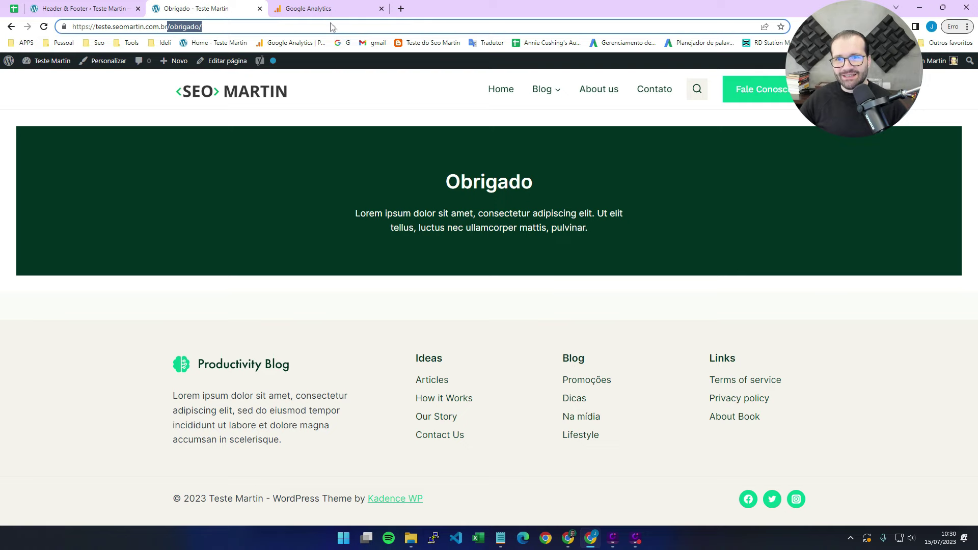
Step: Return to Google Analytics, close the installation instructions and stream details, and open the property's Eventos settings, dismissing the custom definitions notice
click(326, 6)
click(263, 69)
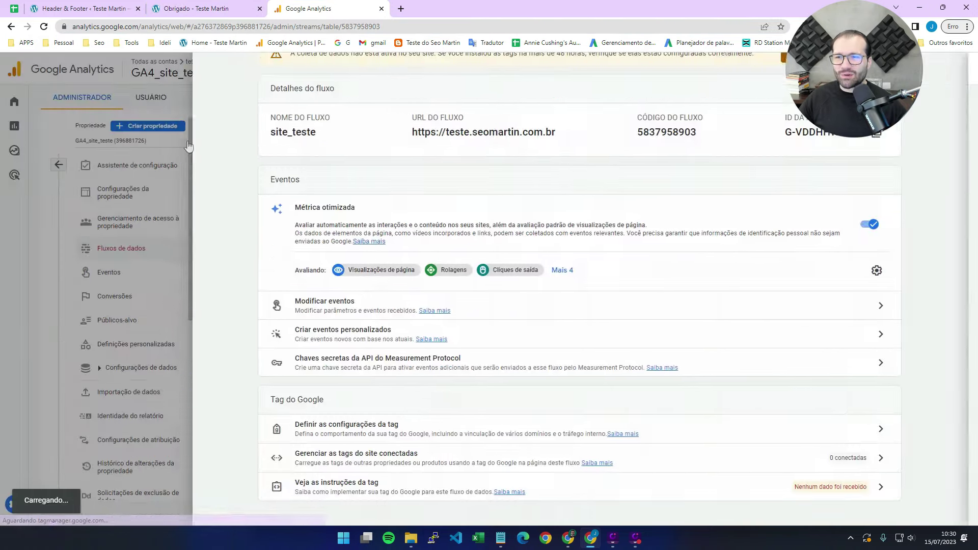
click(183, 105)
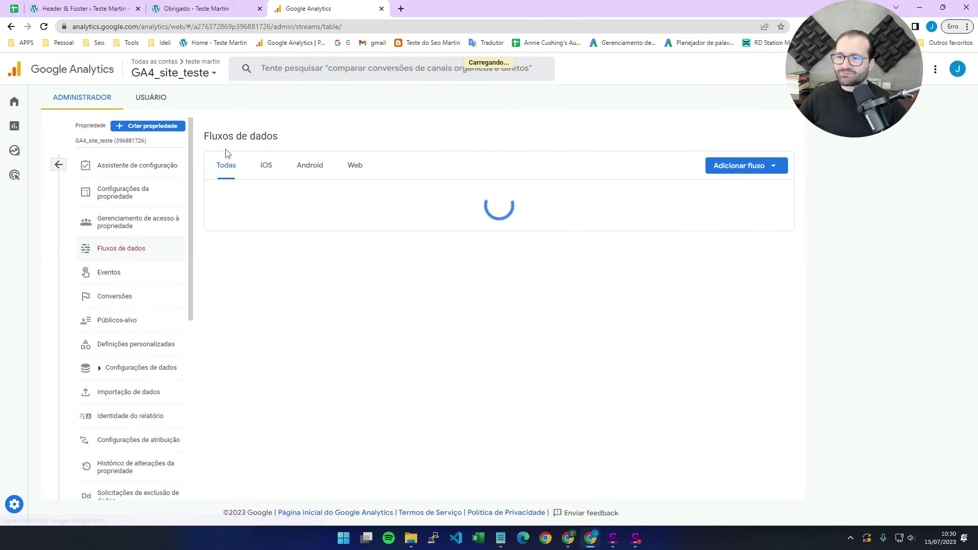
click(134, 279)
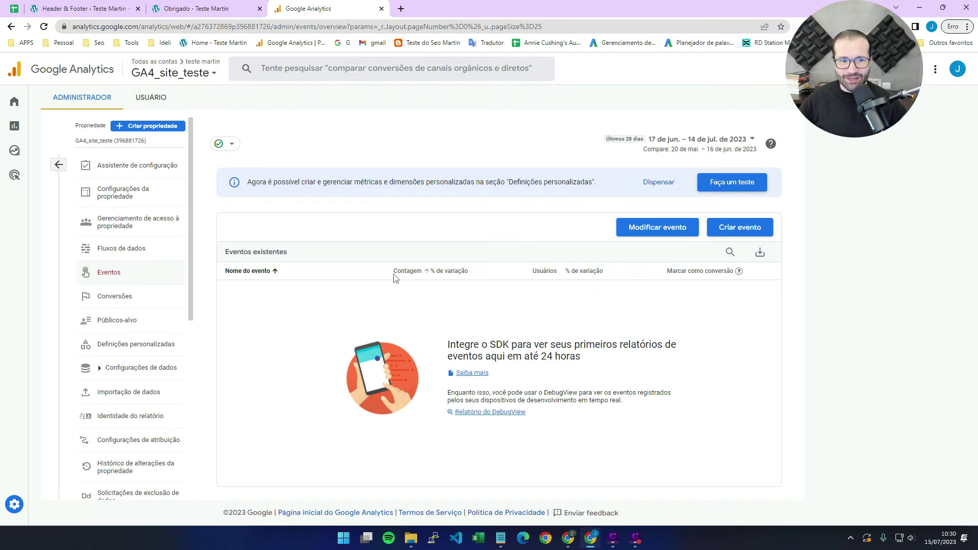
click(657, 182)
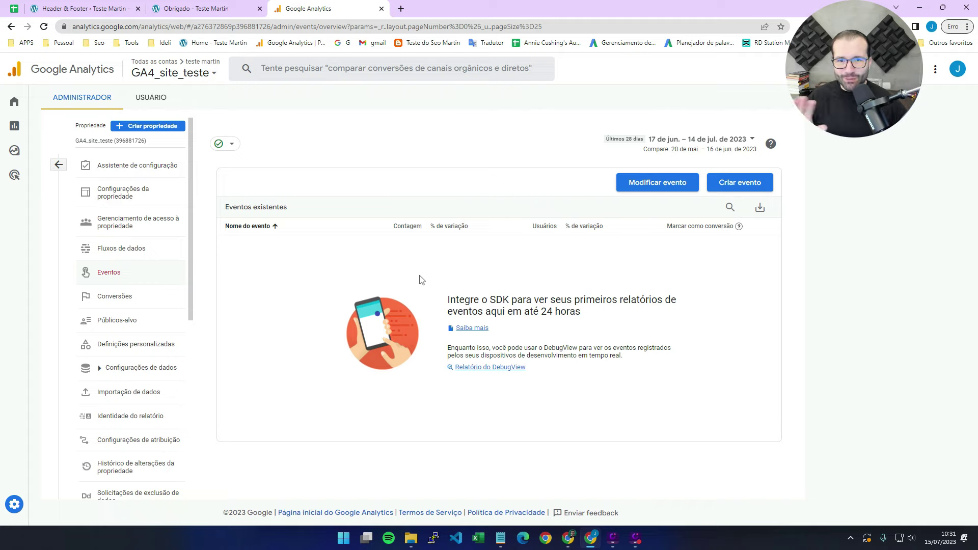
Step: Start a new custom event for the site_teste stream and name it contato
click(754, 187)
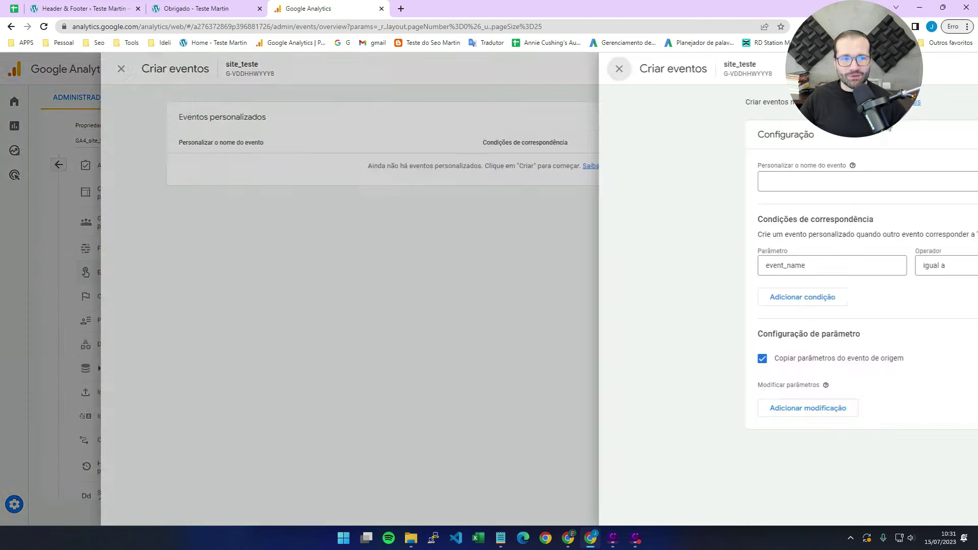
click(891, 125)
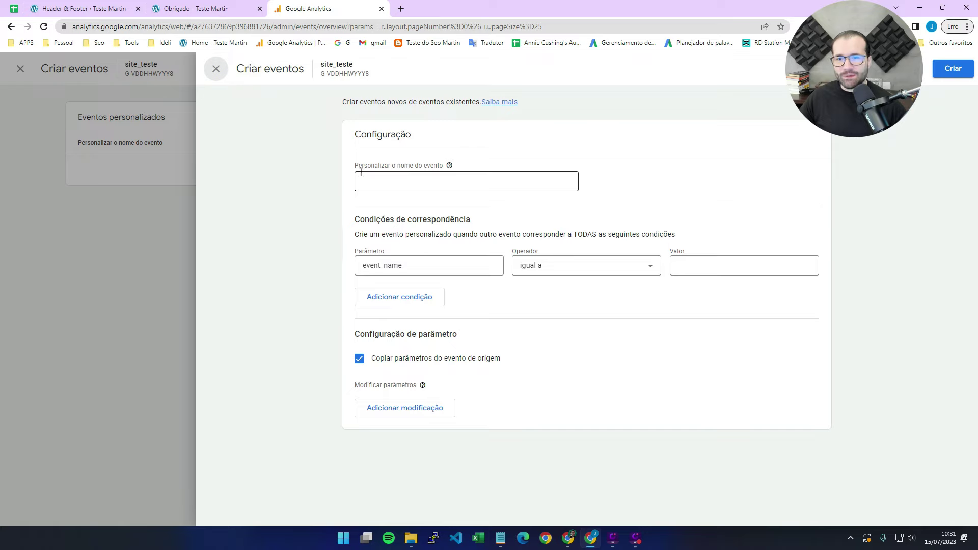
click(389, 180)
text(contato)
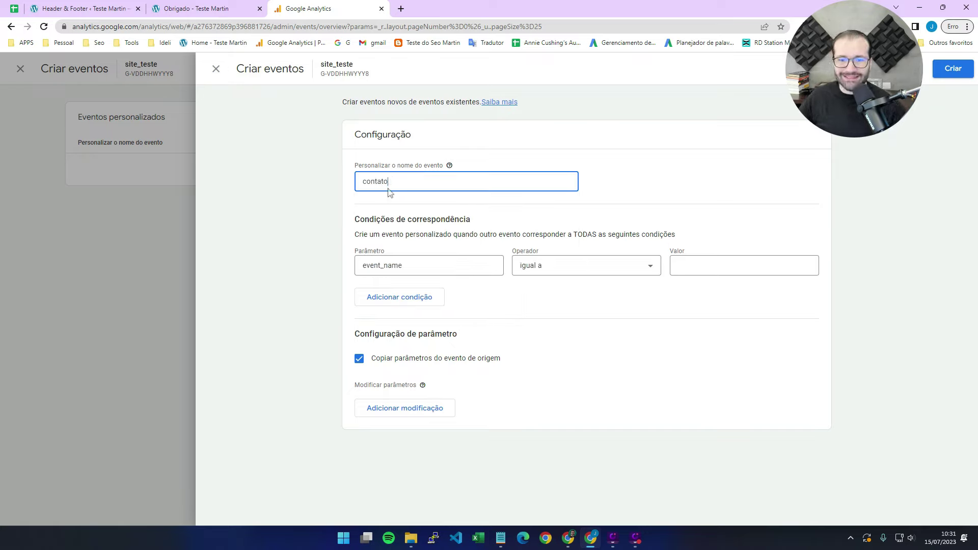
Step: Set the matching condition's parameter to page_location in place of event_name
click(386, 265)
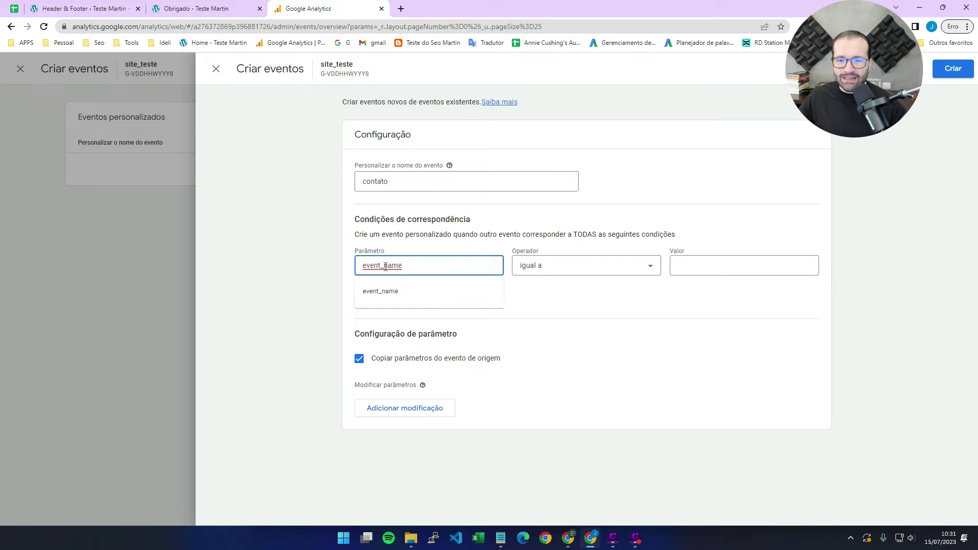
drag(405, 265, 332, 269)
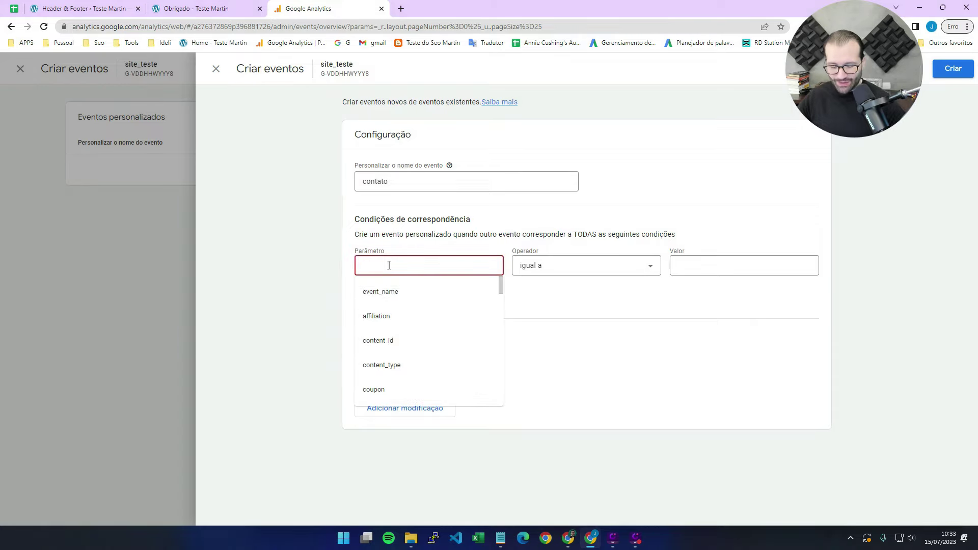
text(page)
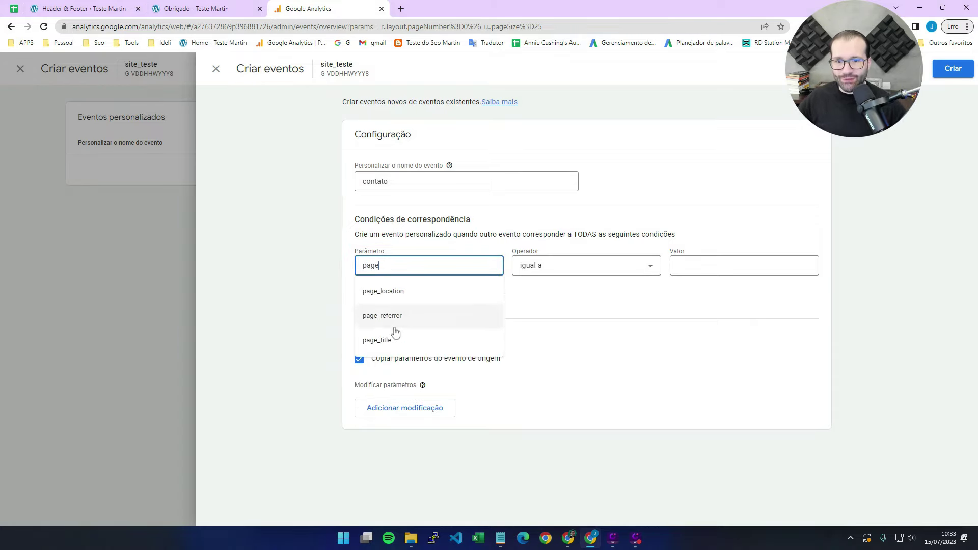
click(390, 297)
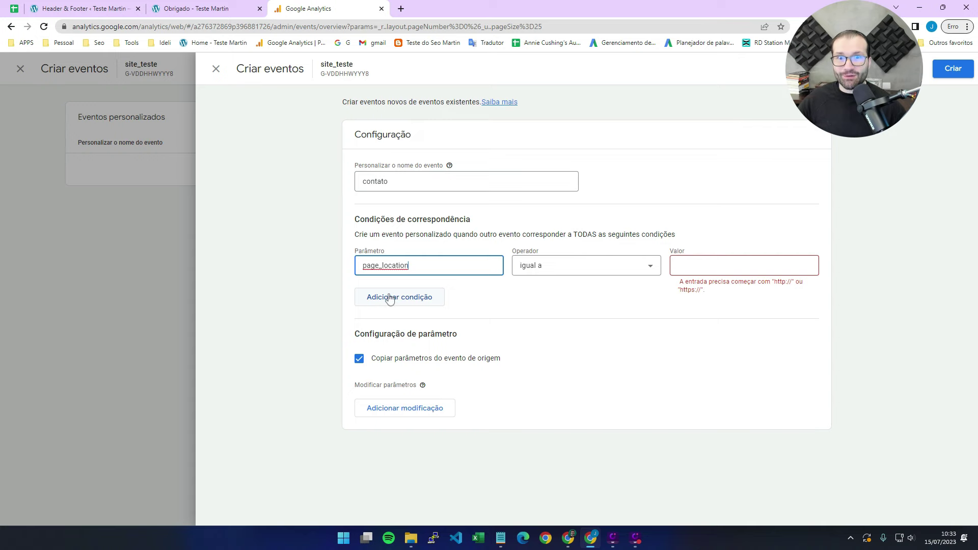
Step: Copy the full URL of the Obrigado thank-you page and return to the event configuration in Google Analytics
click(205, 6)
click(182, 26)
key(ctrl+c)
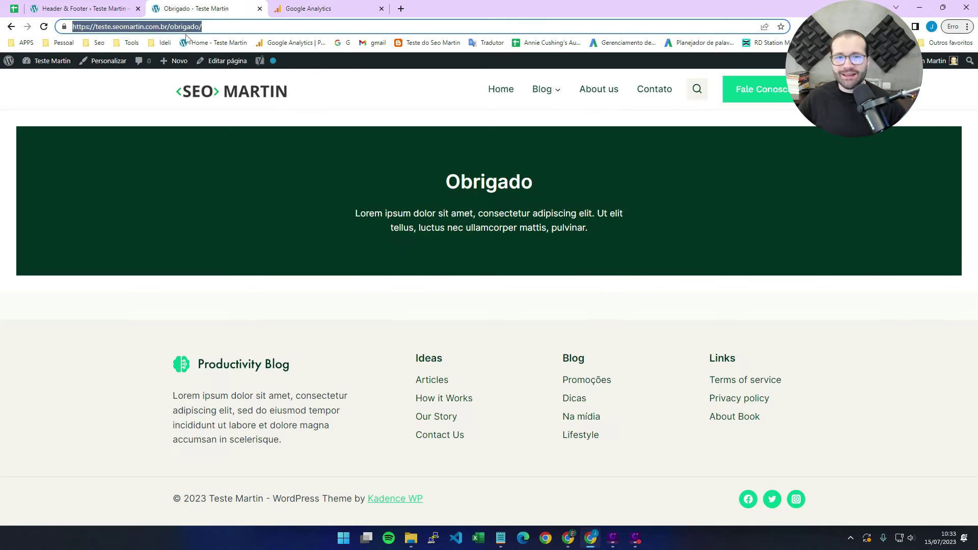
click(337, 9)
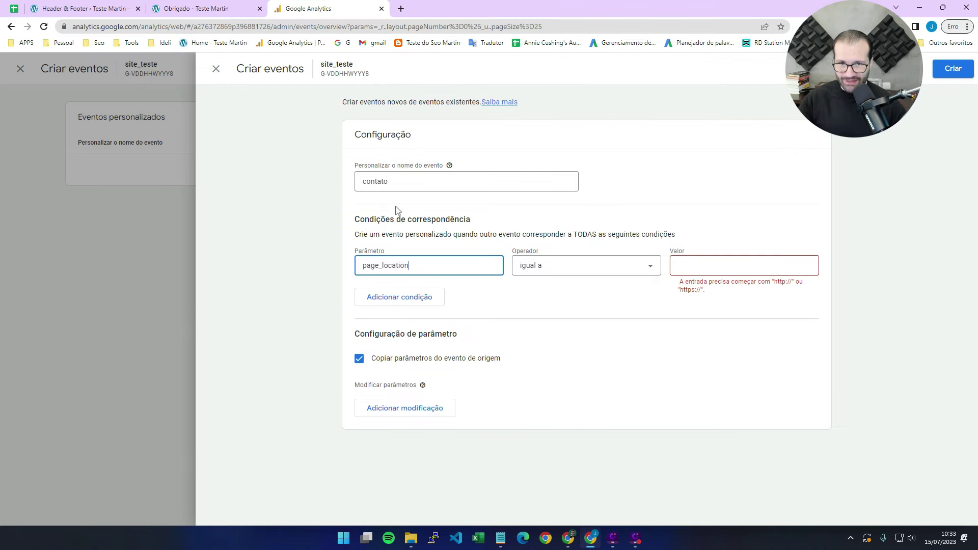
Step: Set the page_location condition's operator to começa com (ignorar maiúsculas e minúsculas)
click(565, 267)
drag(657, 301, 657, 341)
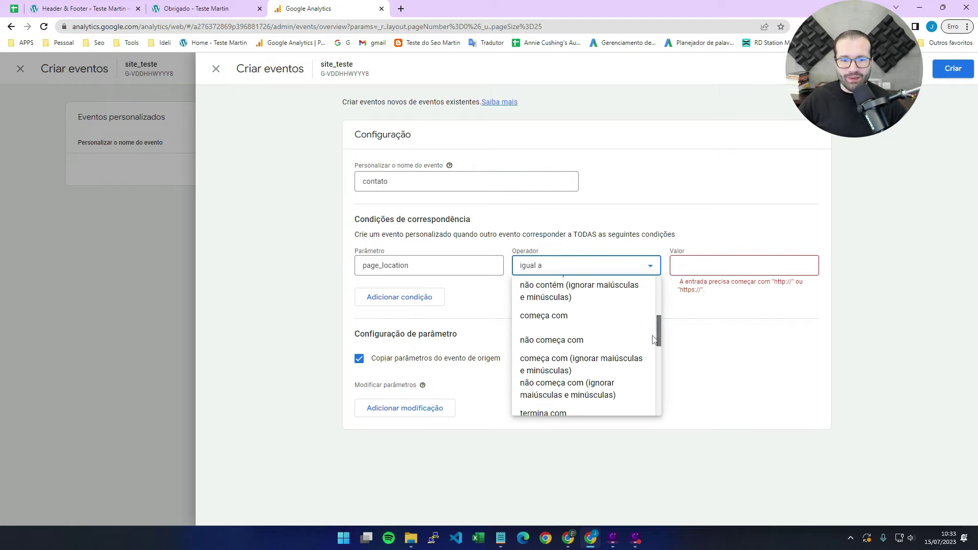
click(569, 369)
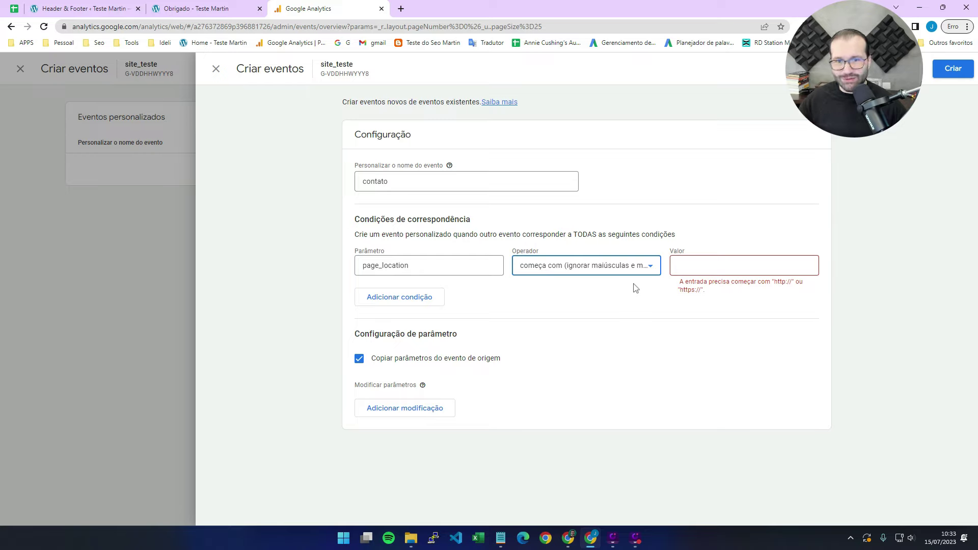
click(685, 265)
key(ctrl+v)
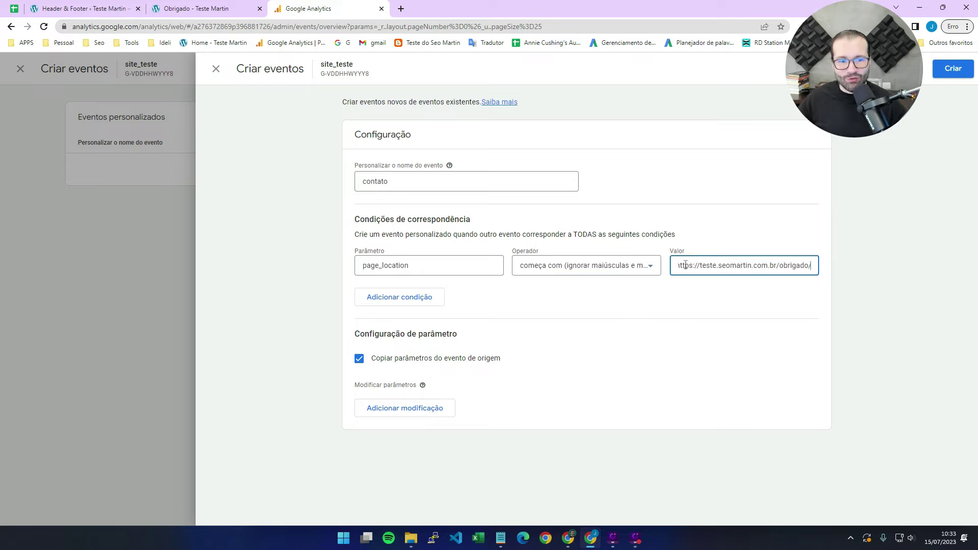
drag(690, 266, 810, 265)
click(788, 265)
key(BackSpace)
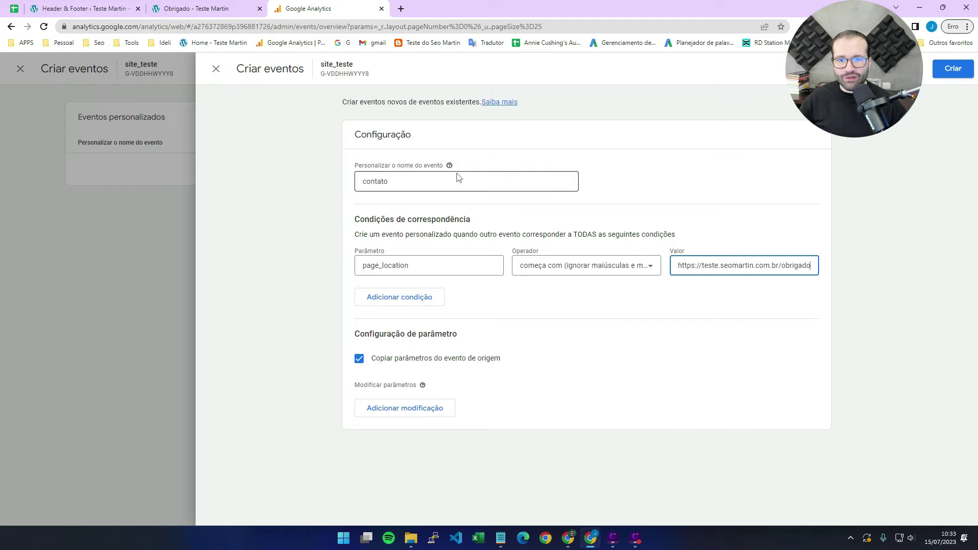
click(952, 71)
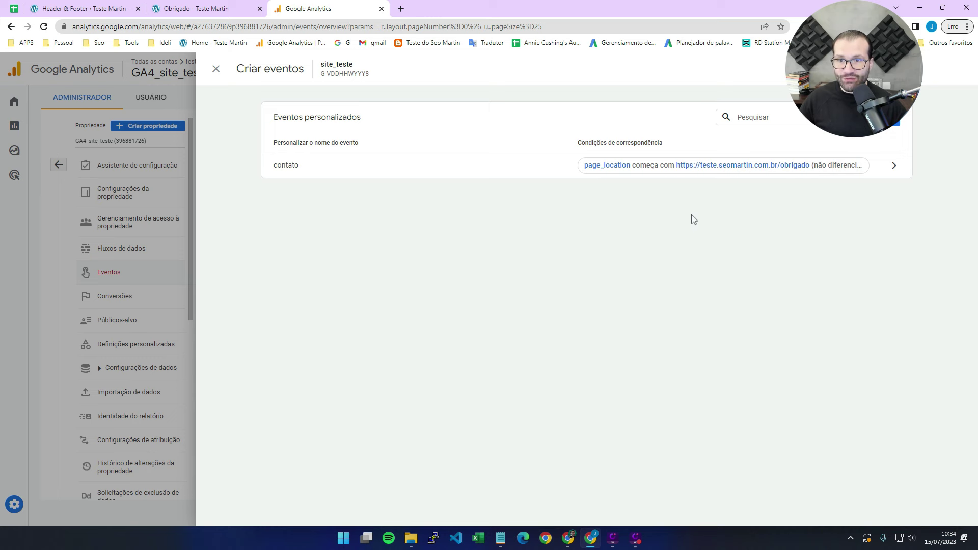
click(216, 69)
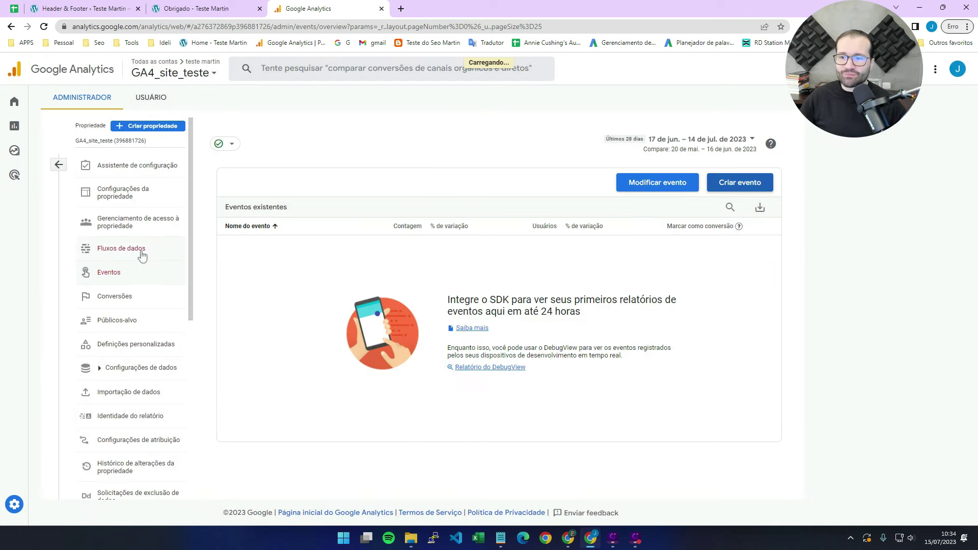
Step: View the property's Conversões list, switch to the Obrigado page on the test site, and return to Google Analytics
click(115, 297)
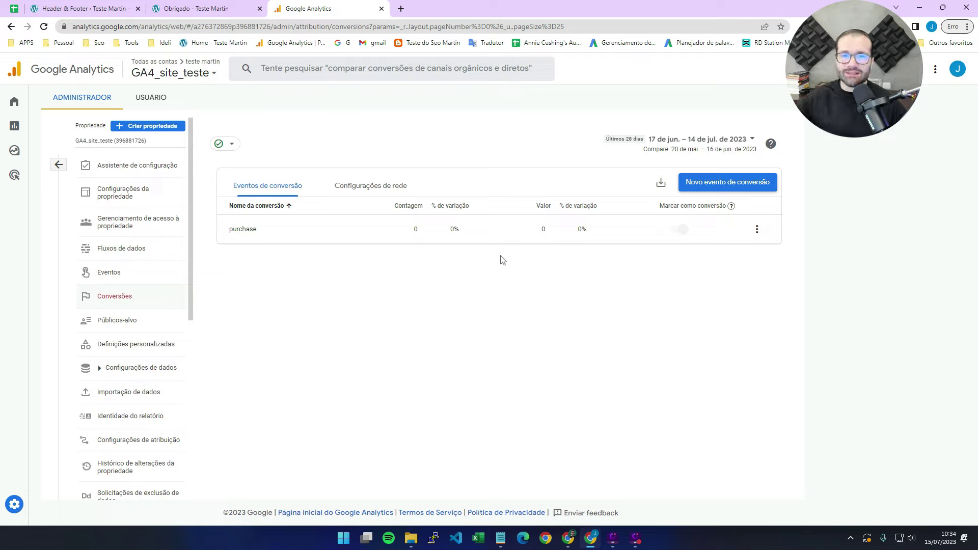
key(ctrl+shift+Tab)
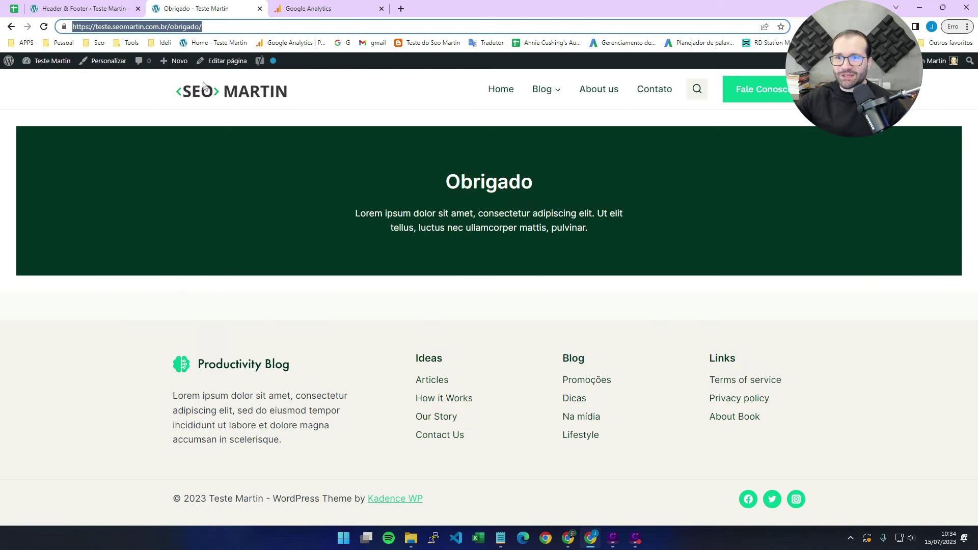
right_click(131, 123)
click(160, 153)
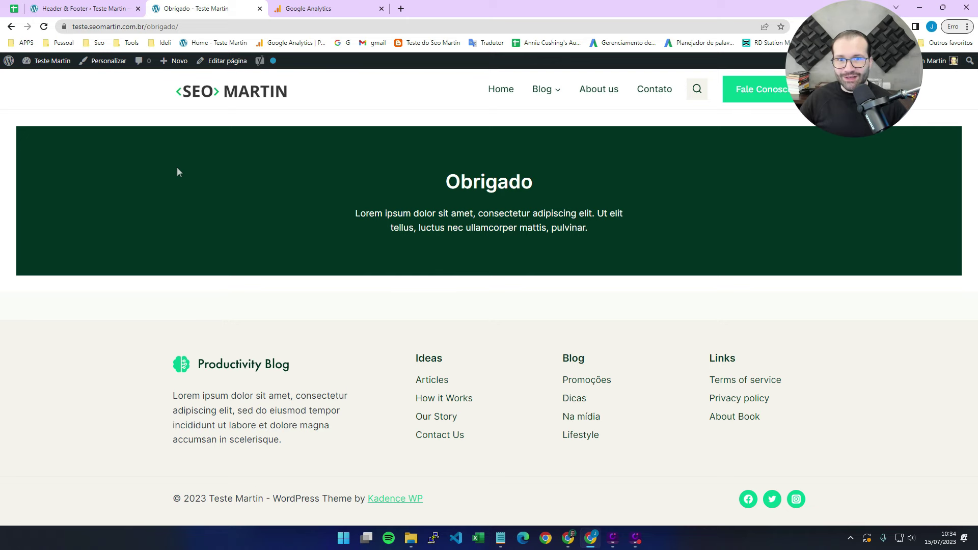
click(294, 6)
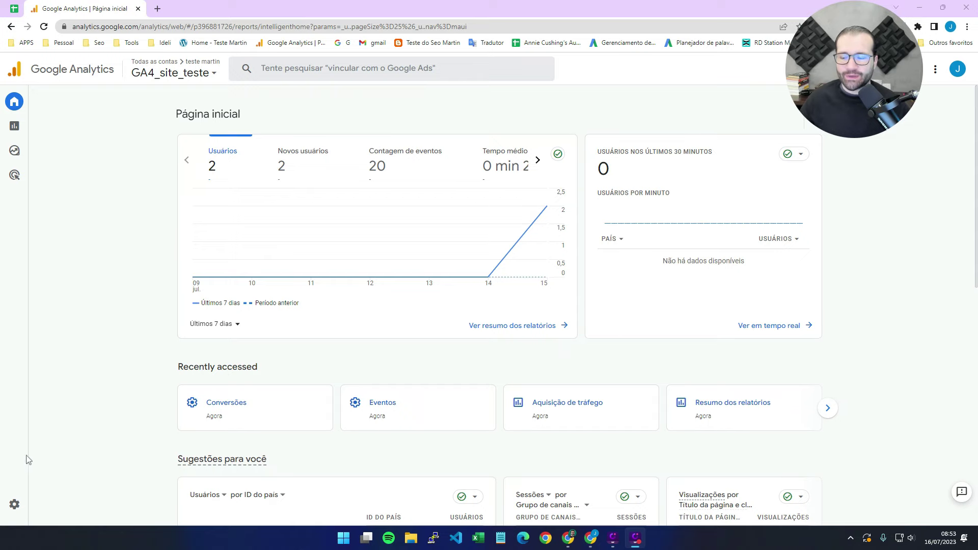
Step: Mark the contato event as a conversion in the property's Eventos settings and check the Conversões list
click(16, 512)
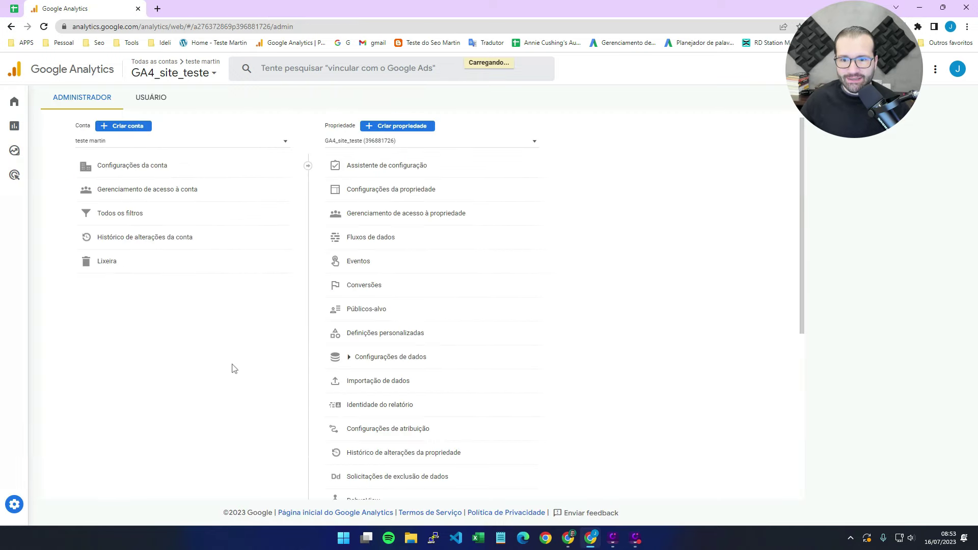
click(395, 266)
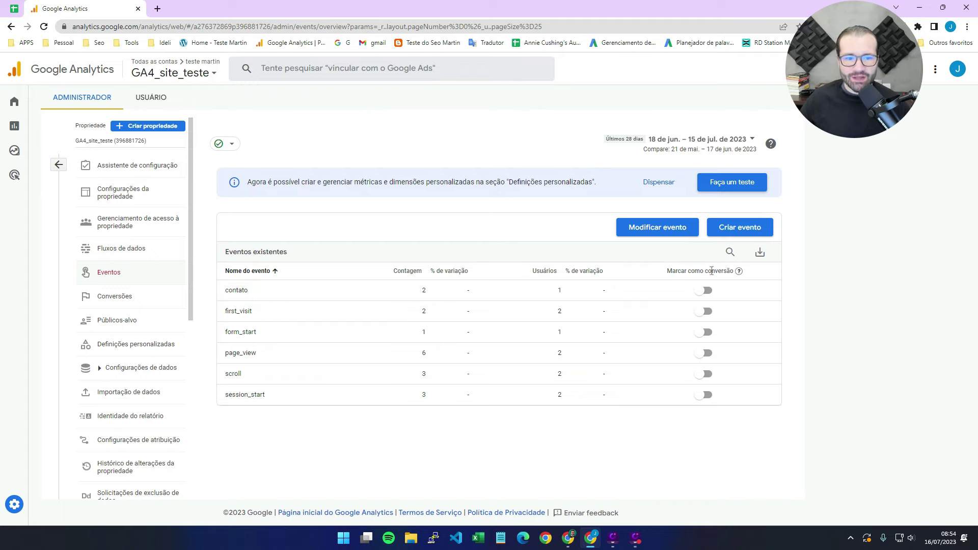
click(706, 290)
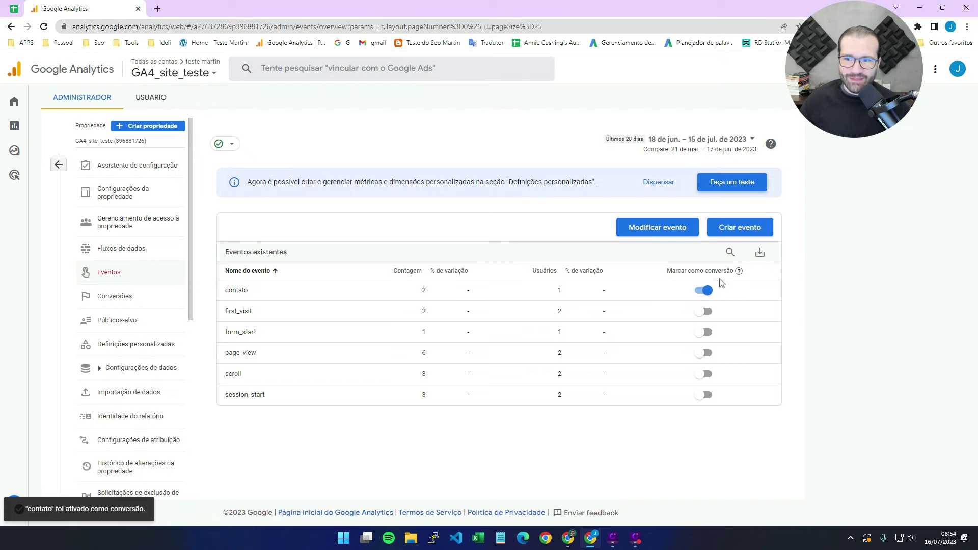
click(133, 302)
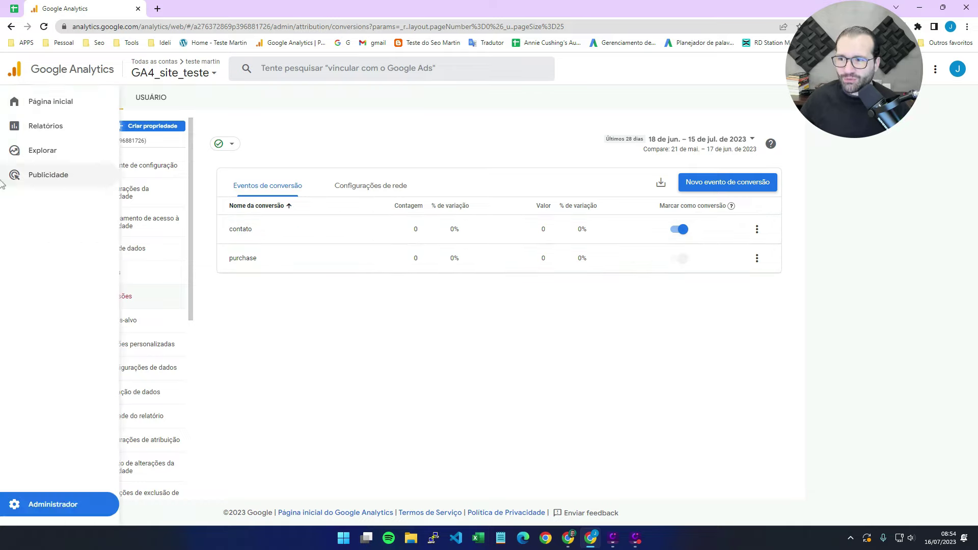
Step: Open the Aquisição de tráfego report under the Gerar leads business objective
click(44, 131)
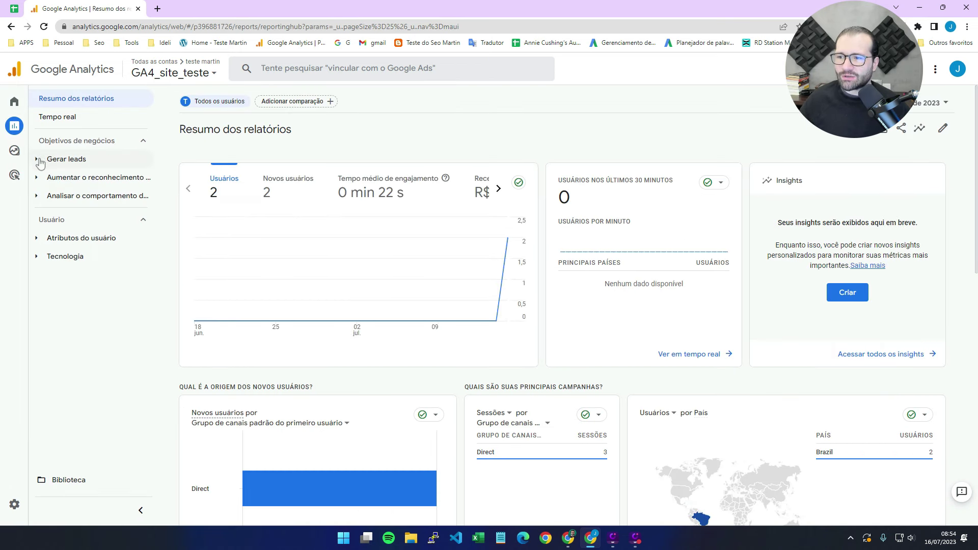
click(40, 162)
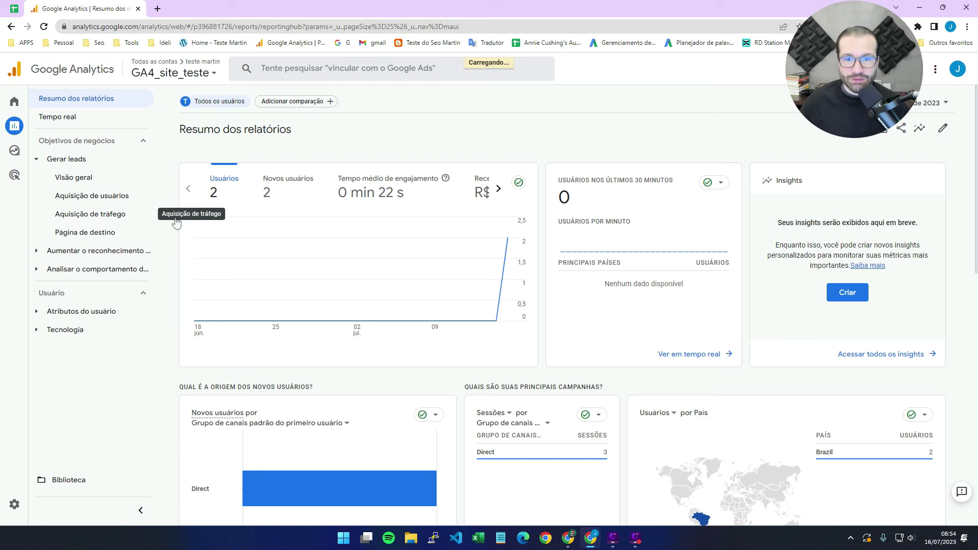
click(148, 214)
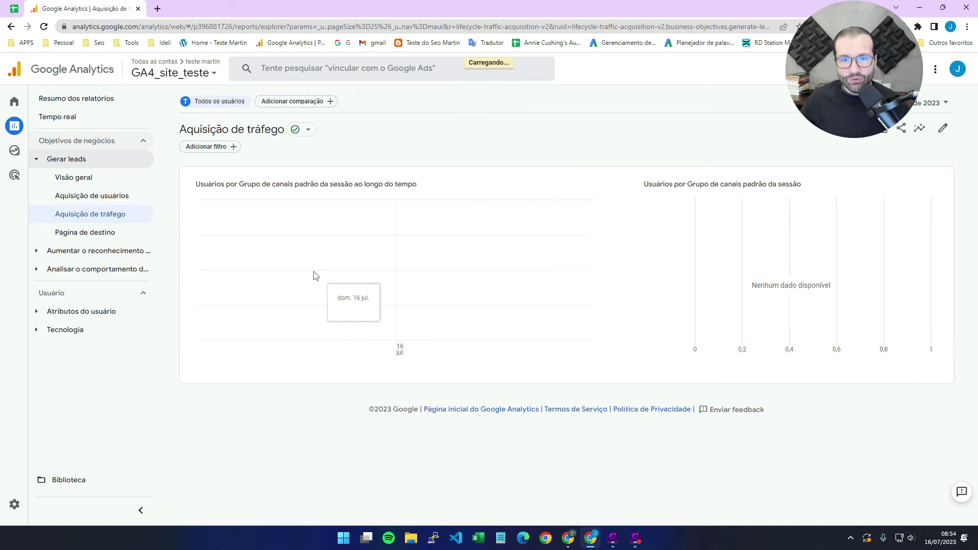
Step: Examine the traffic table's Conversões column and the events selectable for it, leaving the selection at Todos os eventos
scroll(510, 407, down, 1)
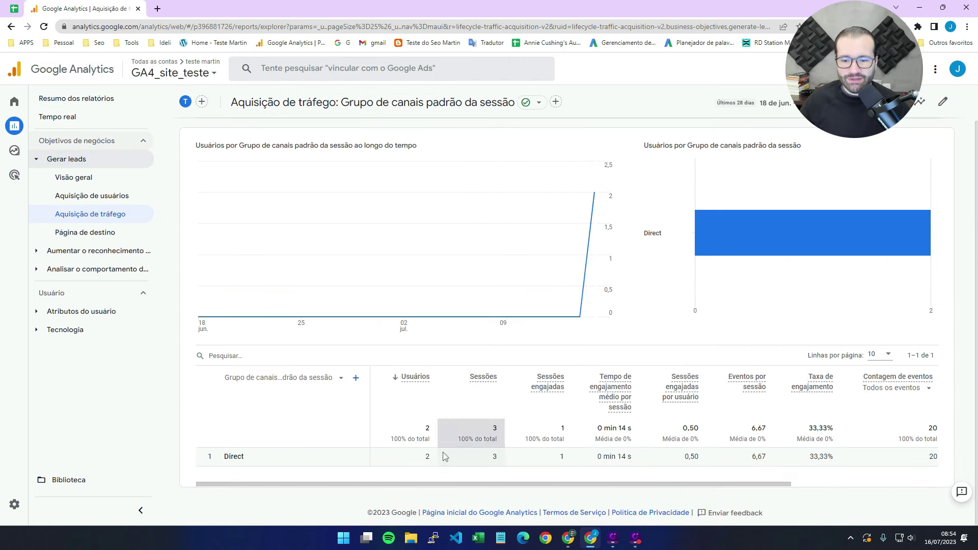
drag(381, 487, 598, 478)
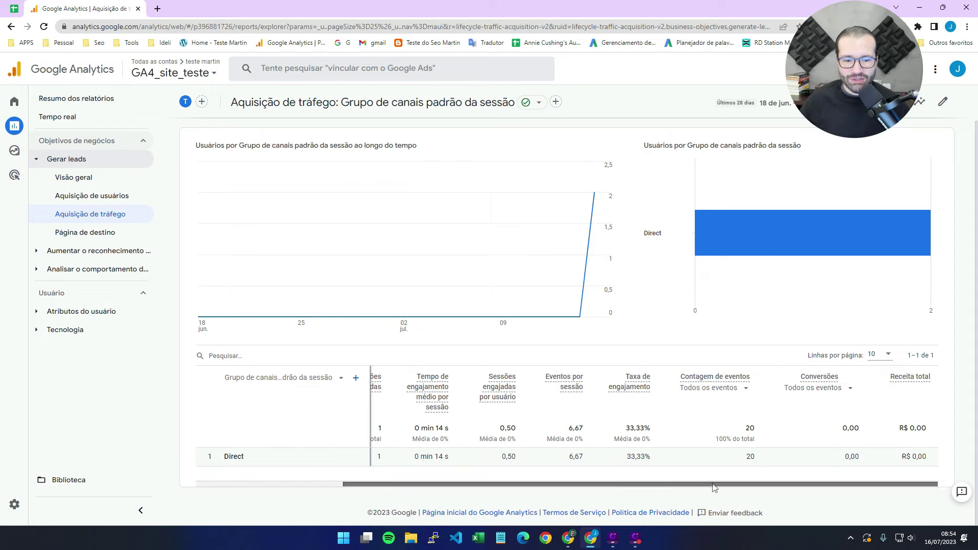
drag(716, 494, 767, 490)
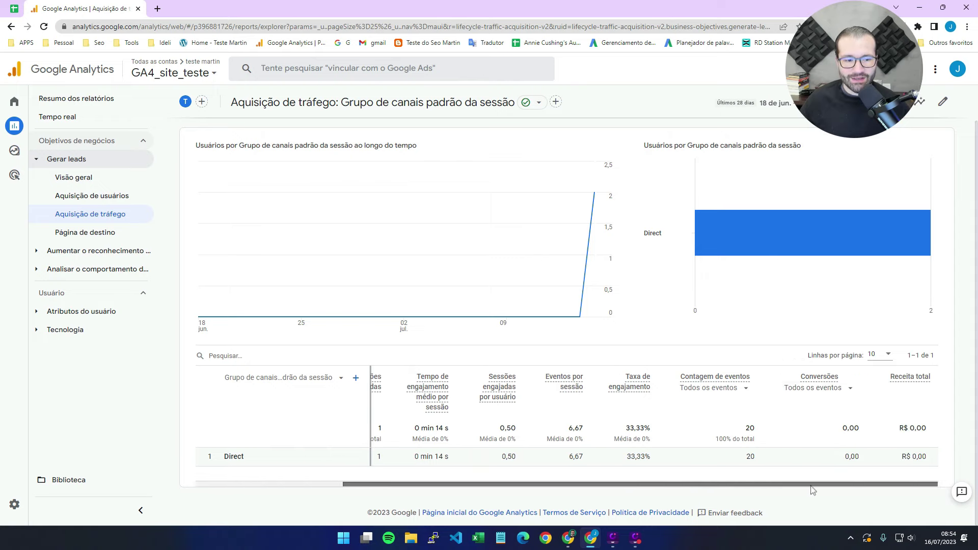
click(837, 389)
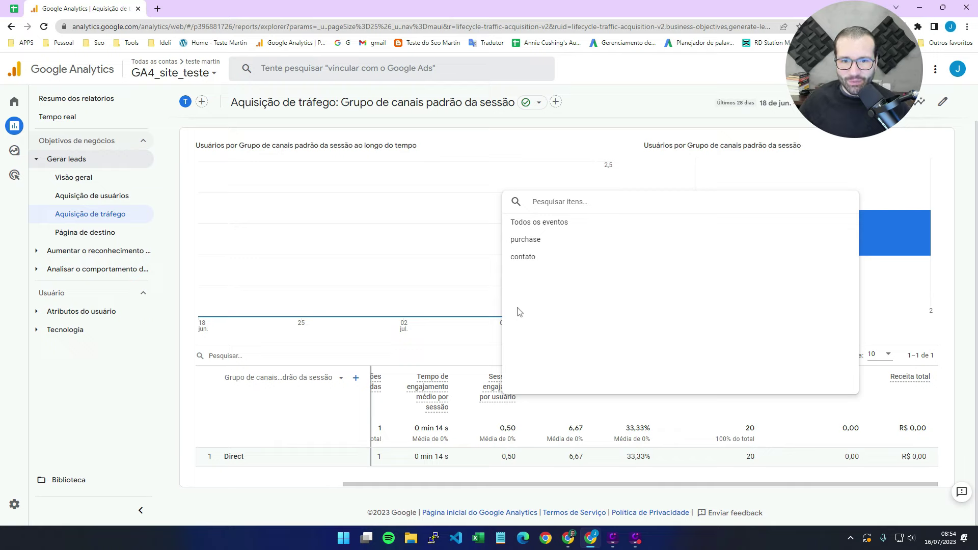
click(487, 348)
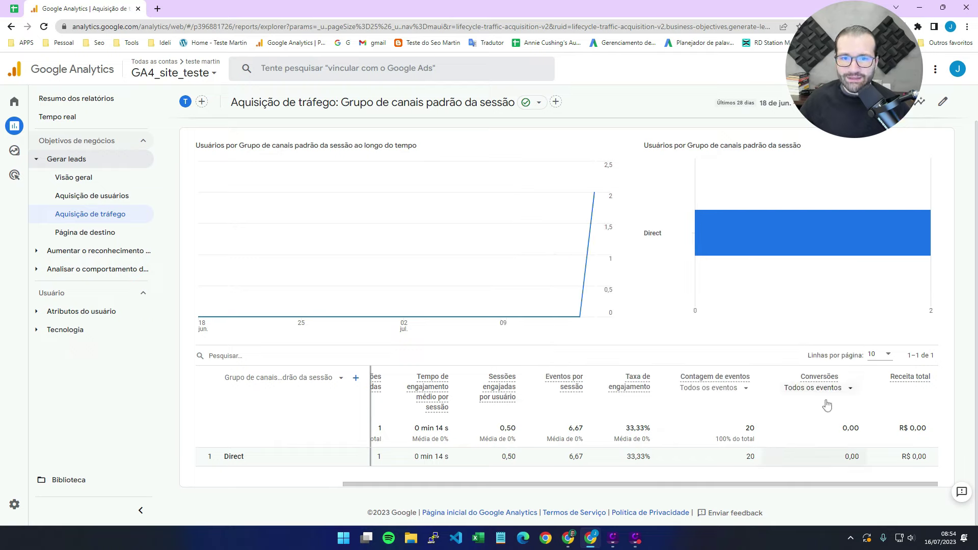